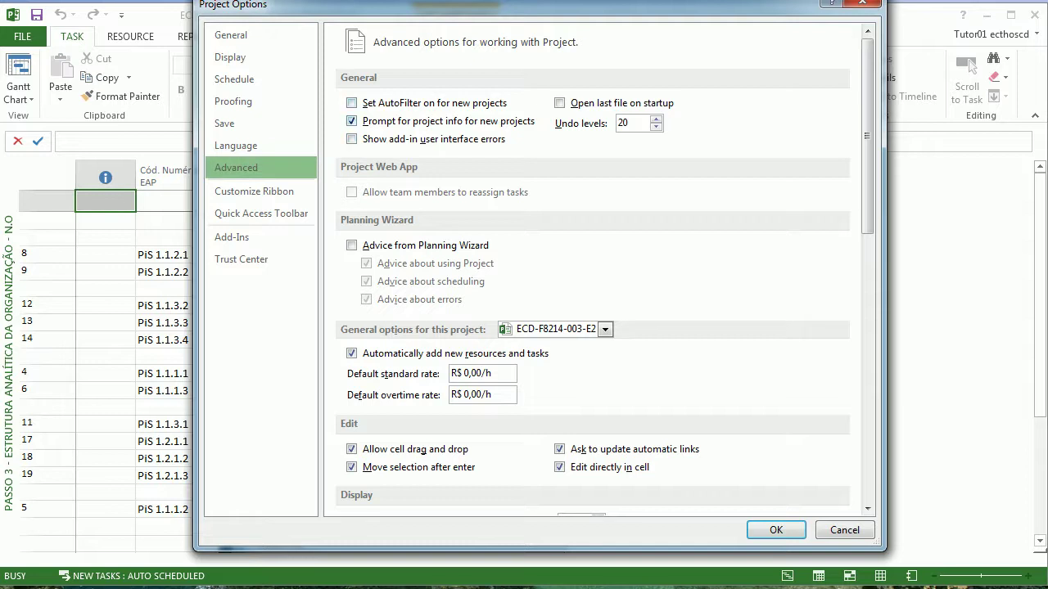
Step: Turn off automatically adding new resources and tasks for project ECD-F8214-003-E2 in the advanced options
scroll(605, 272, down, 1)
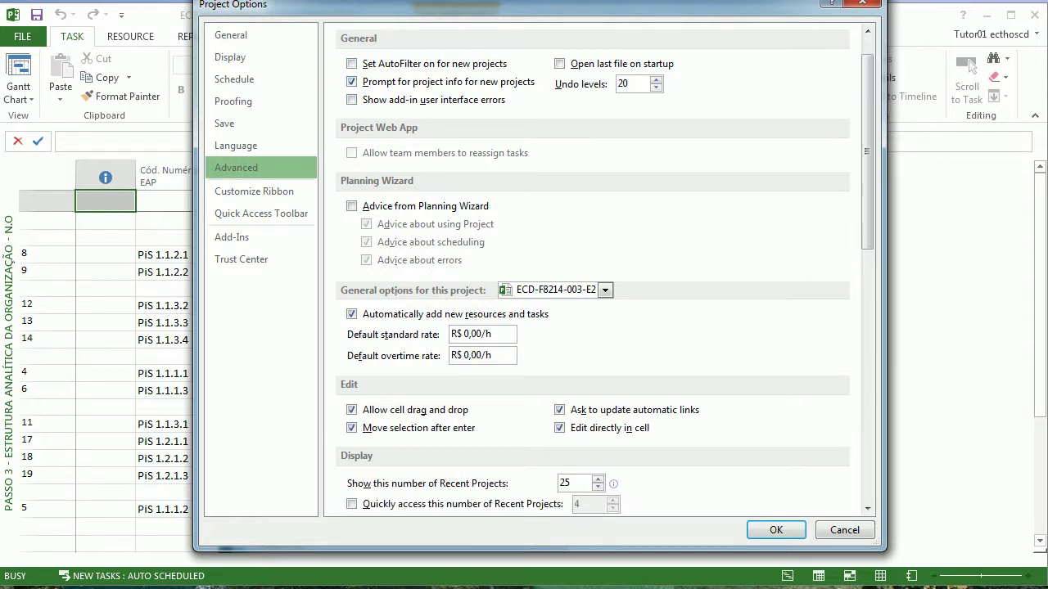
scroll(605, 269, down, 1)
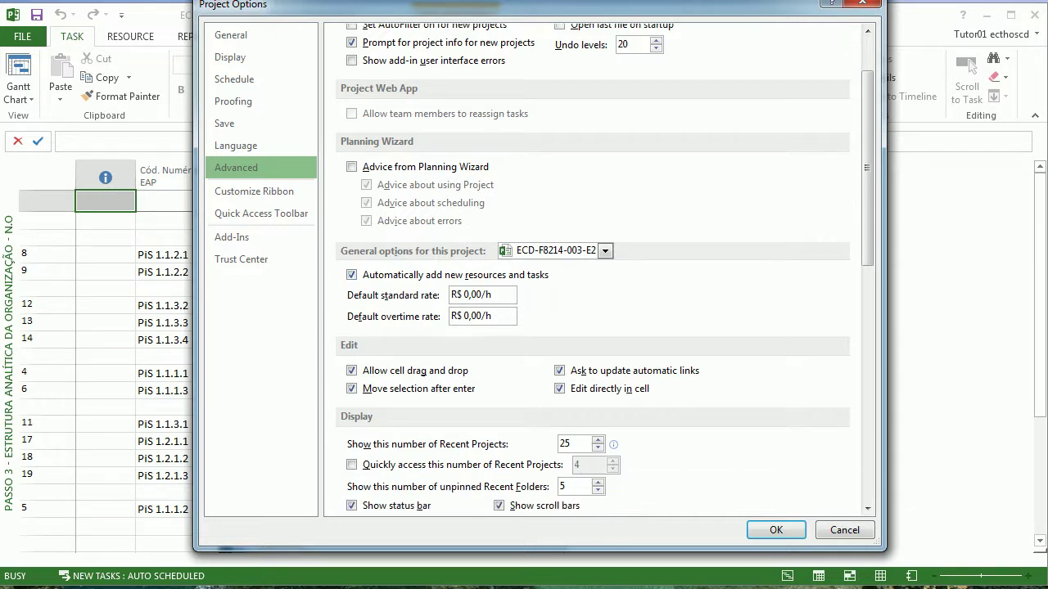
scroll(605, 270, down, 1)
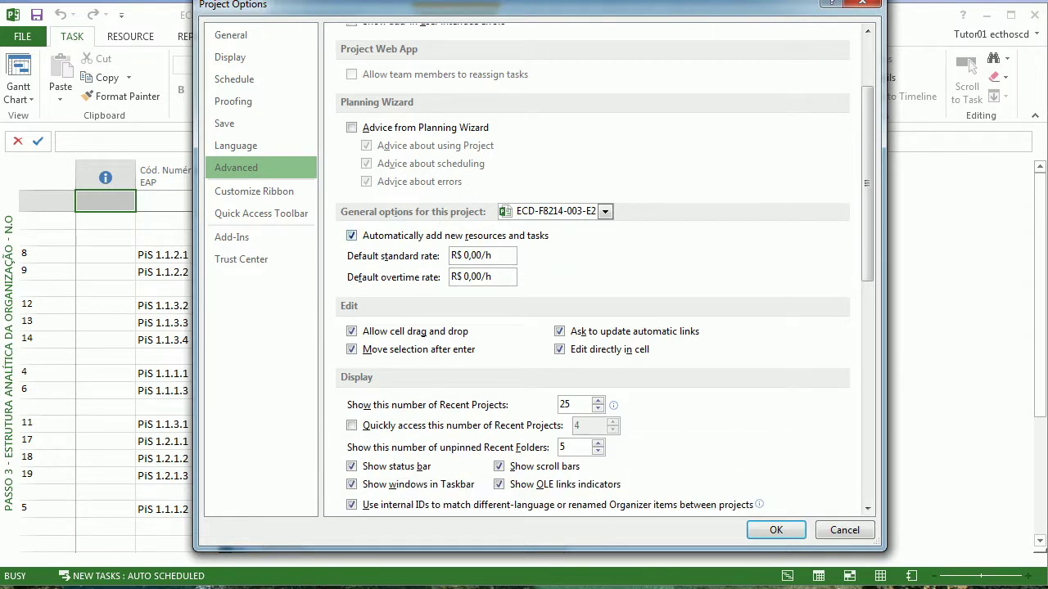
click(351, 236)
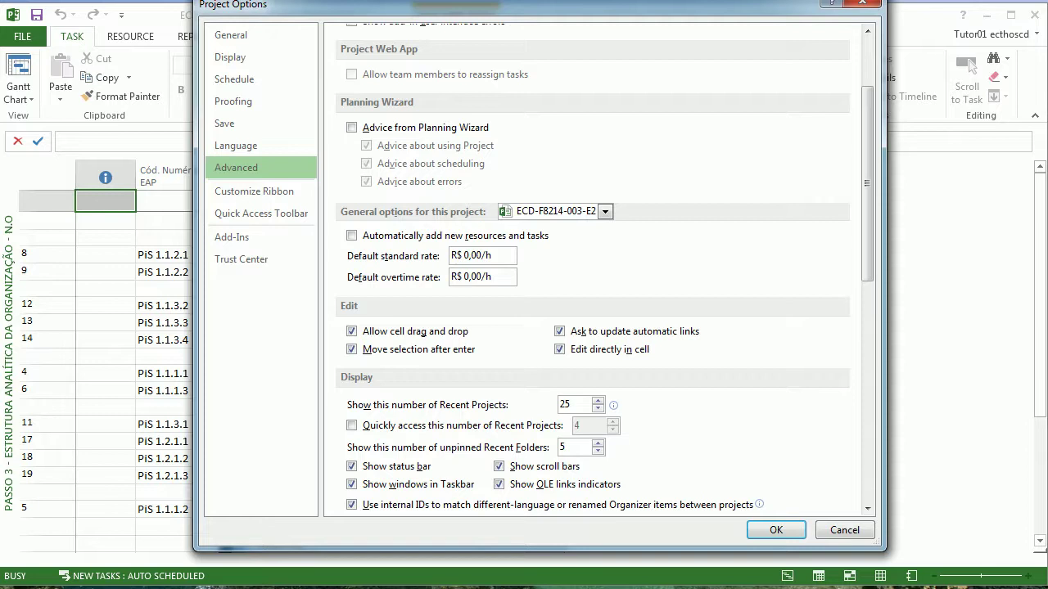
Step: Examine the edit, display, cross project linking, Earned Value and calculation settings in the advanced options
scroll(596, 270, down, 2)
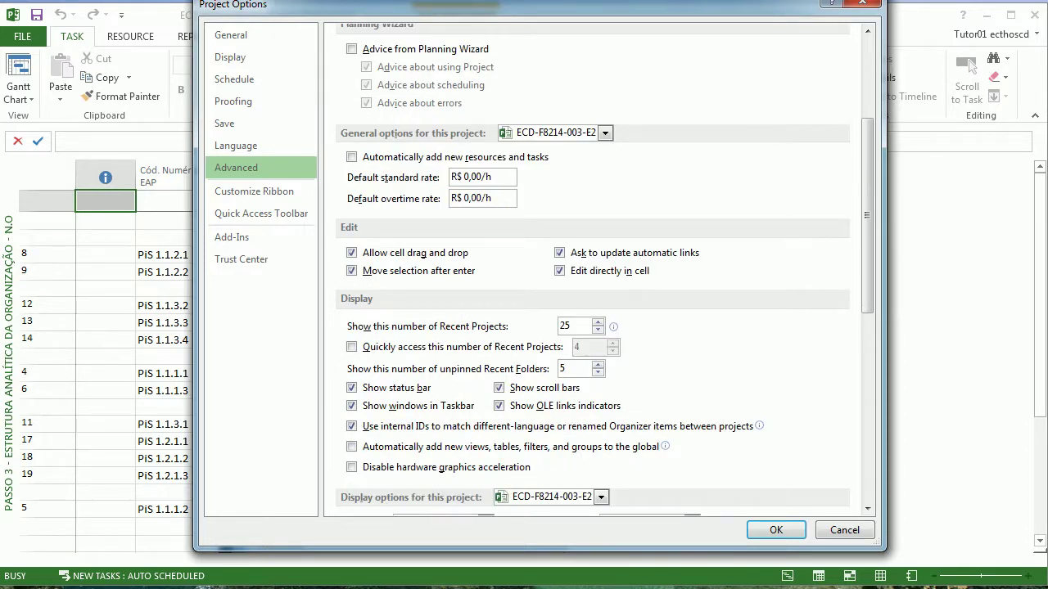
scroll(613, 294, down, 1)
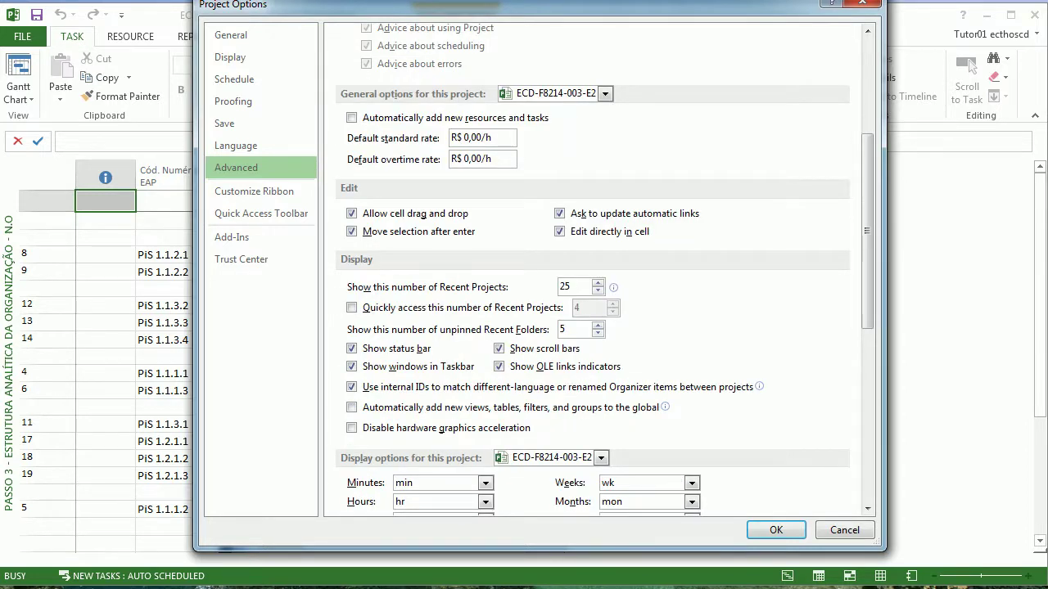
scroll(613, 294, down, 1)
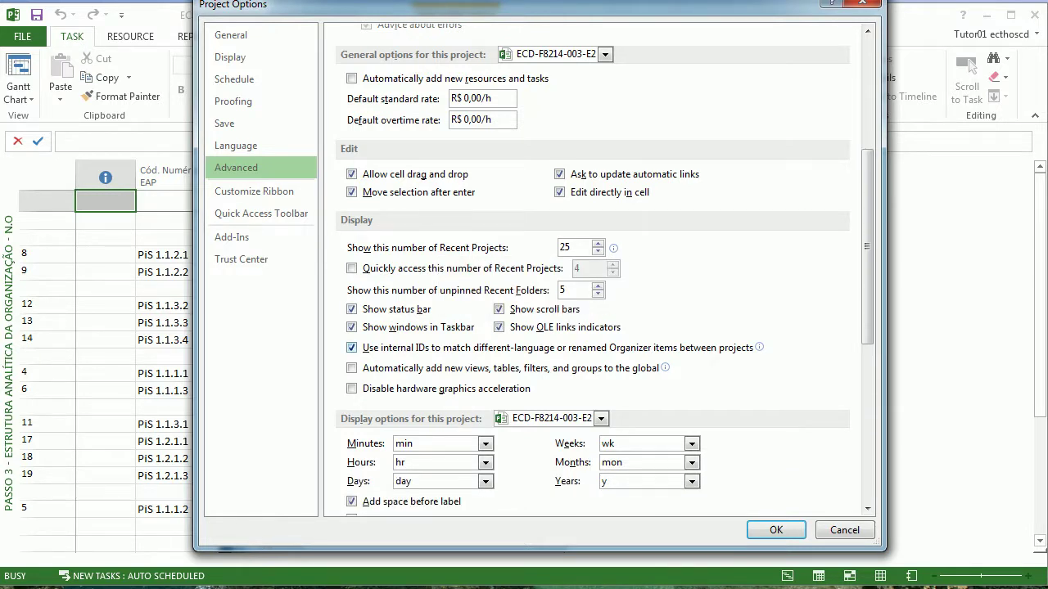
scroll(485, 304, down, 4)
scroll(485, 304, down, 1)
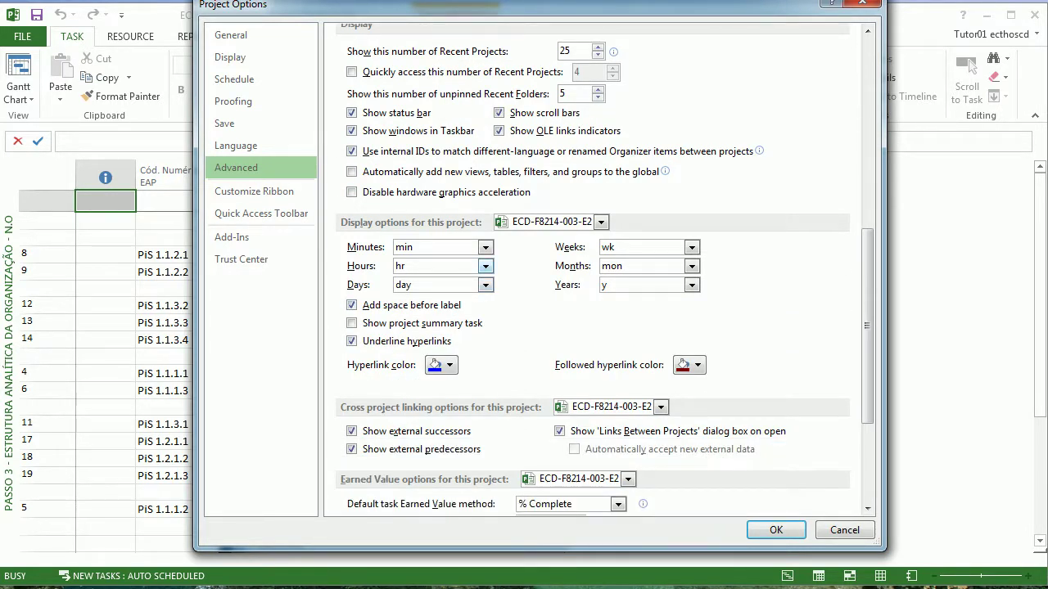
scroll(485, 266, down, 1)
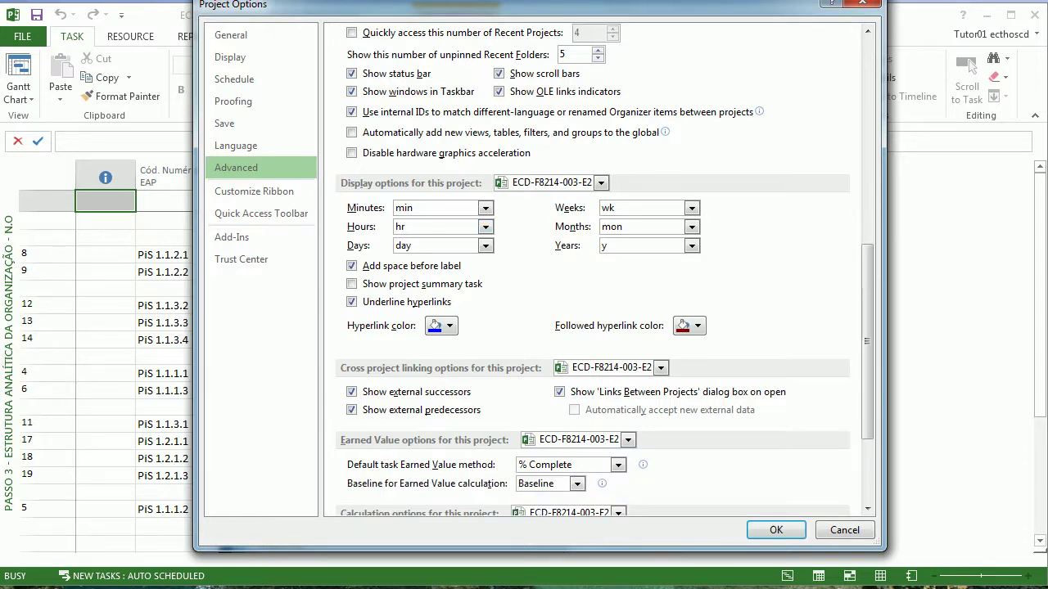
scroll(485, 266, down, 1)
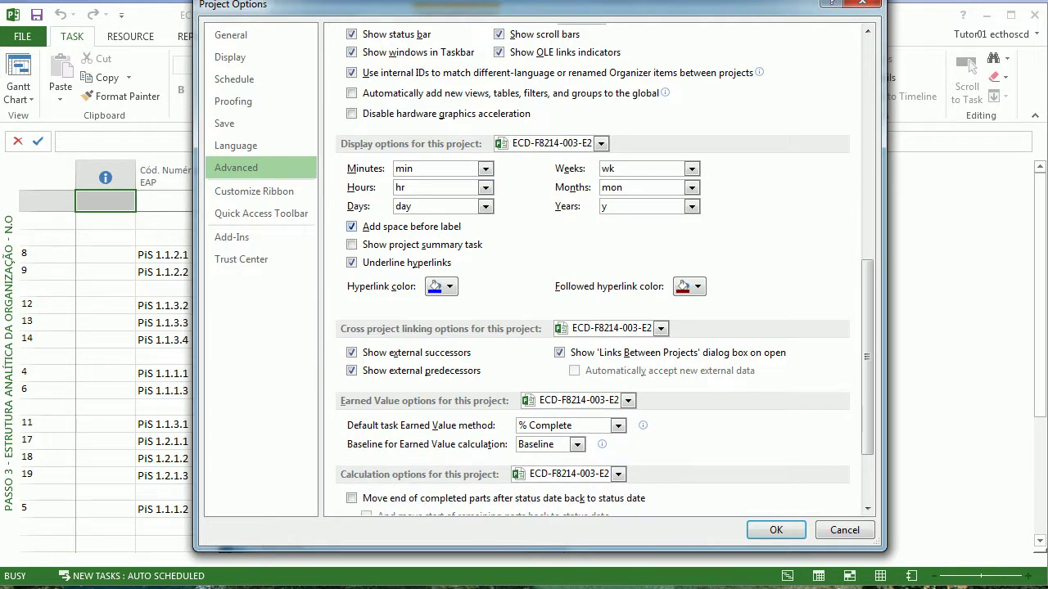
scroll(589, 270, down, 2)
scroll(353, 274, down, 1)
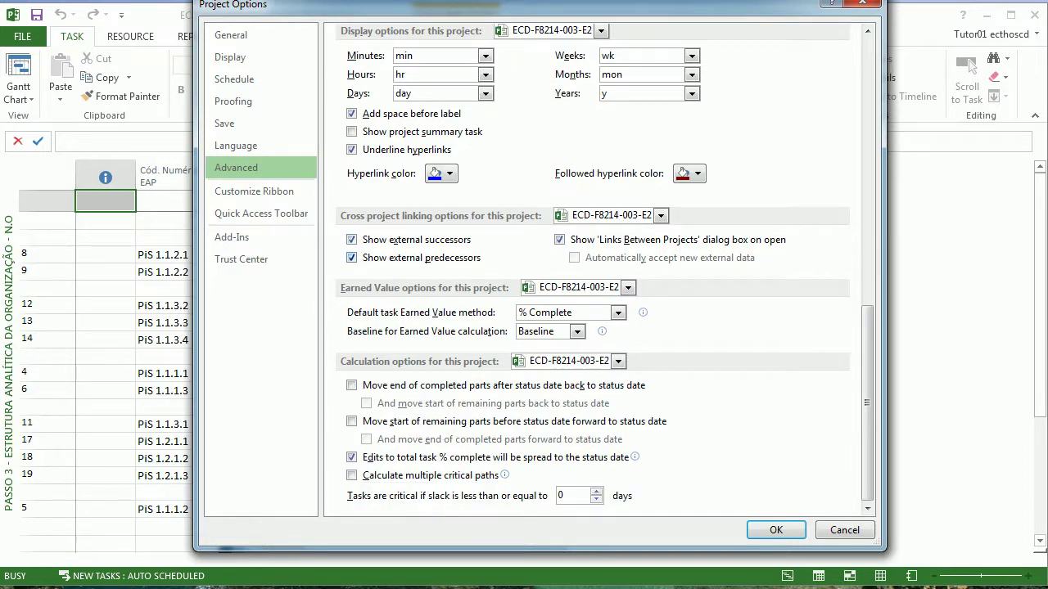
Step: Keep % Complete as the default task Earned Value method and apply the project options
click(618, 313)
click(578, 330)
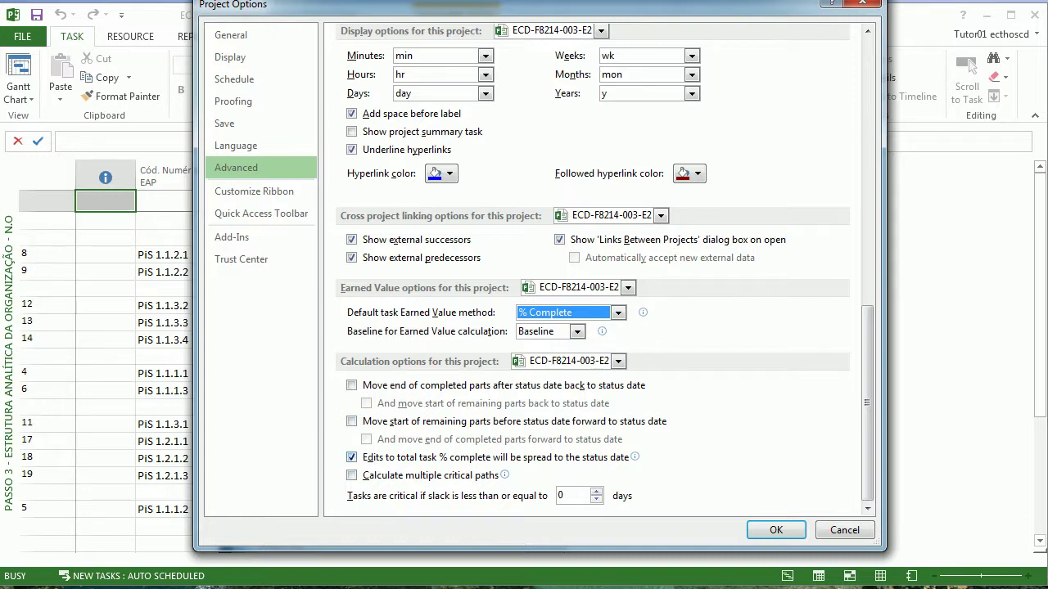
mouse_move(635, 457)
click(776, 530)
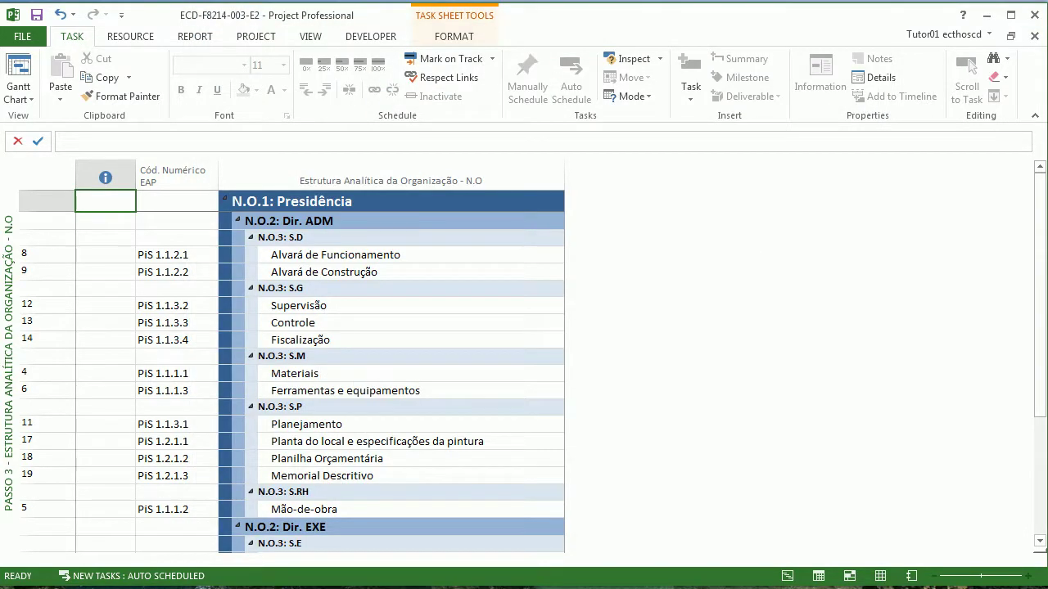
Step: Switch the project to the Passo 1 - EAP view
right_click(15, 197)
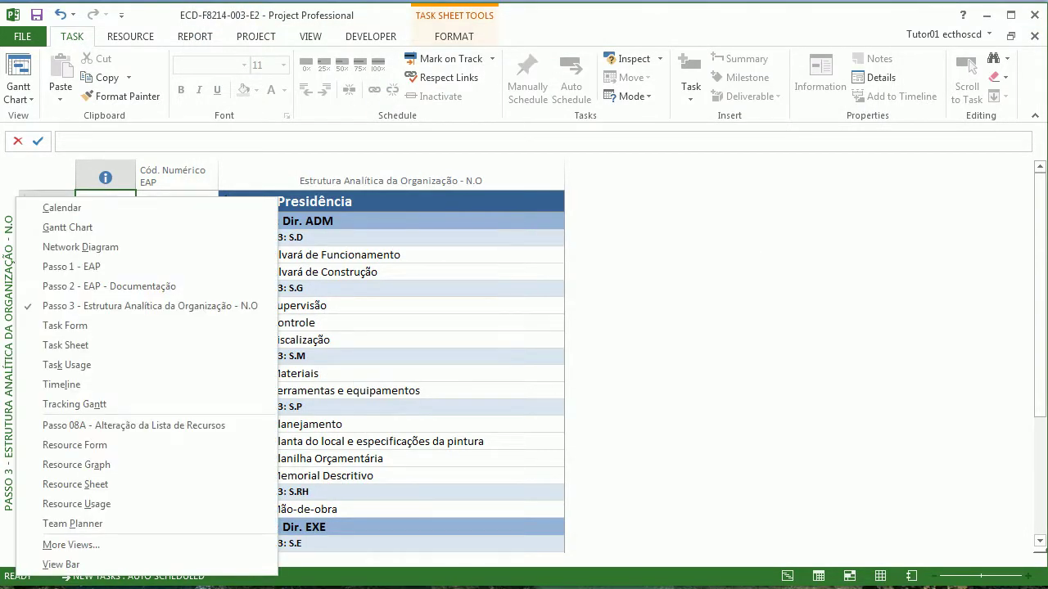
click(71, 266)
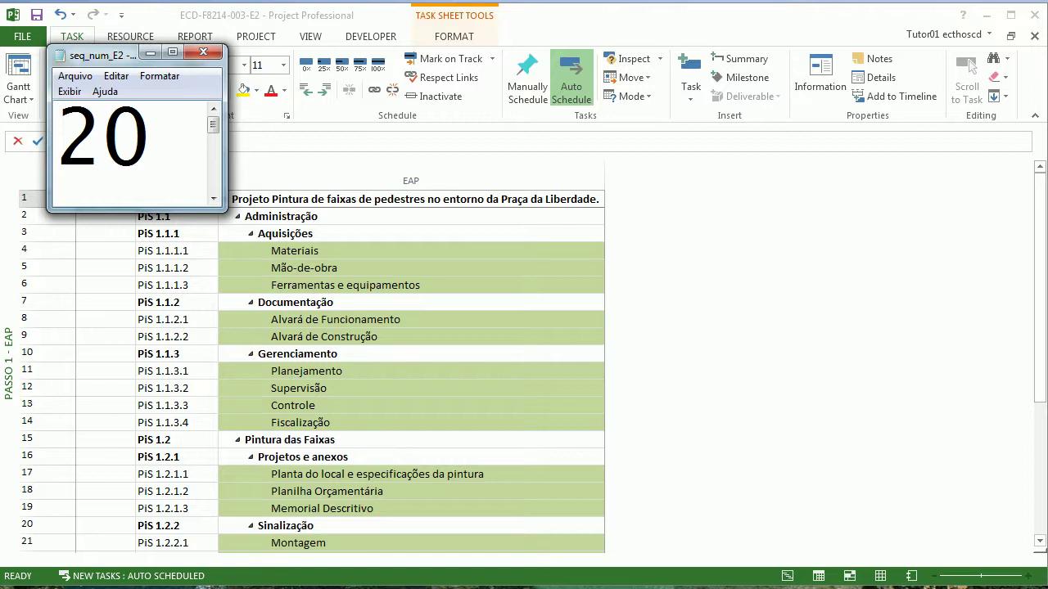
Step: Check the numbers in the seq_num_E2 note, minimise it, and look through the Tópico 2 activities on the Moodle page in the browser
key(ctrl+a)
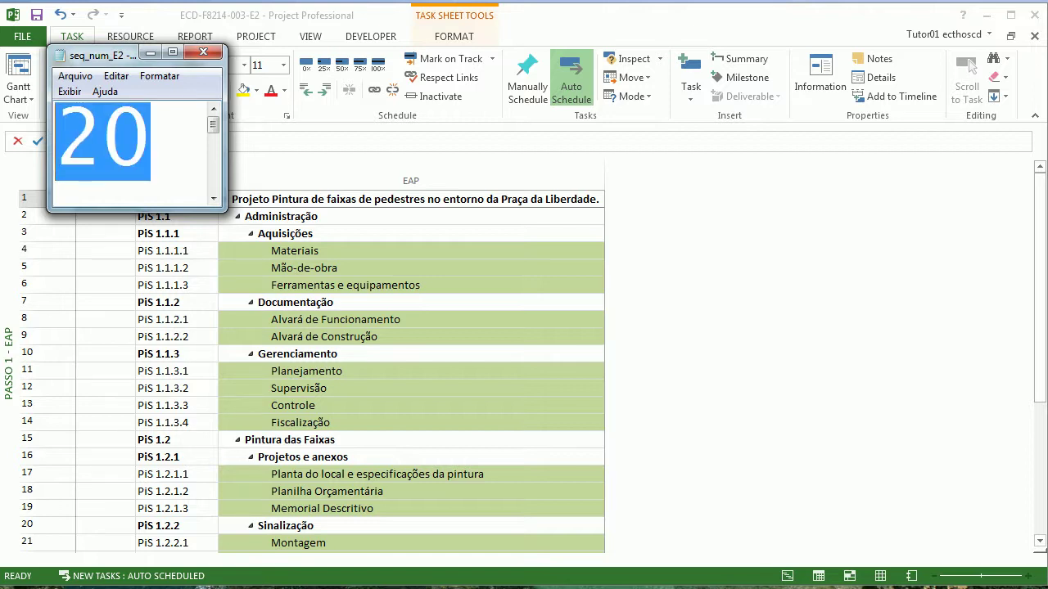
text(35)
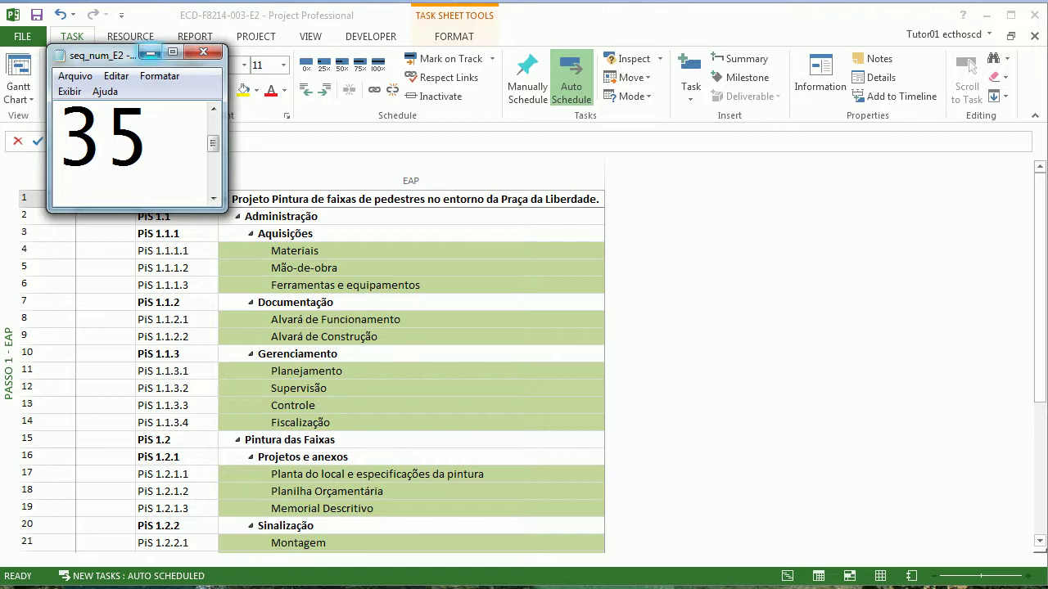
click(214, 109)
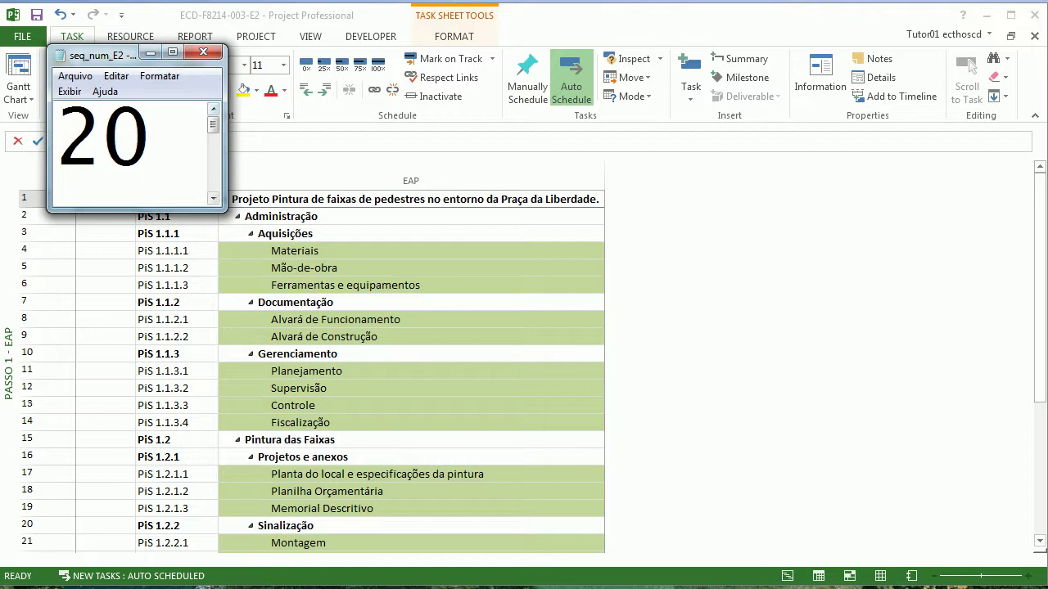
scroll(131, 148, down, 1)
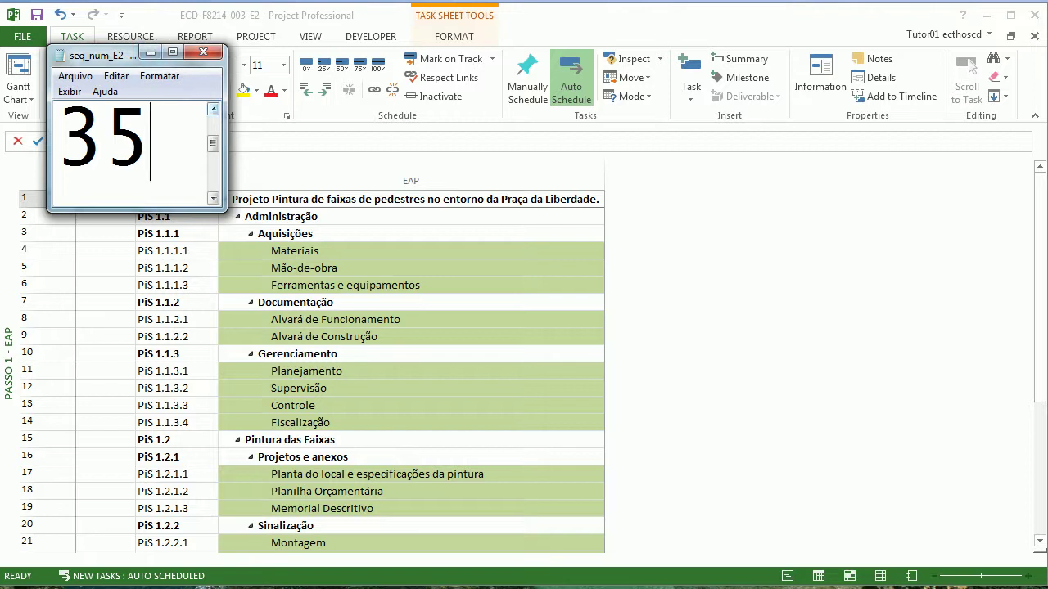
click(214, 109)
click(213, 198)
click(150, 52)
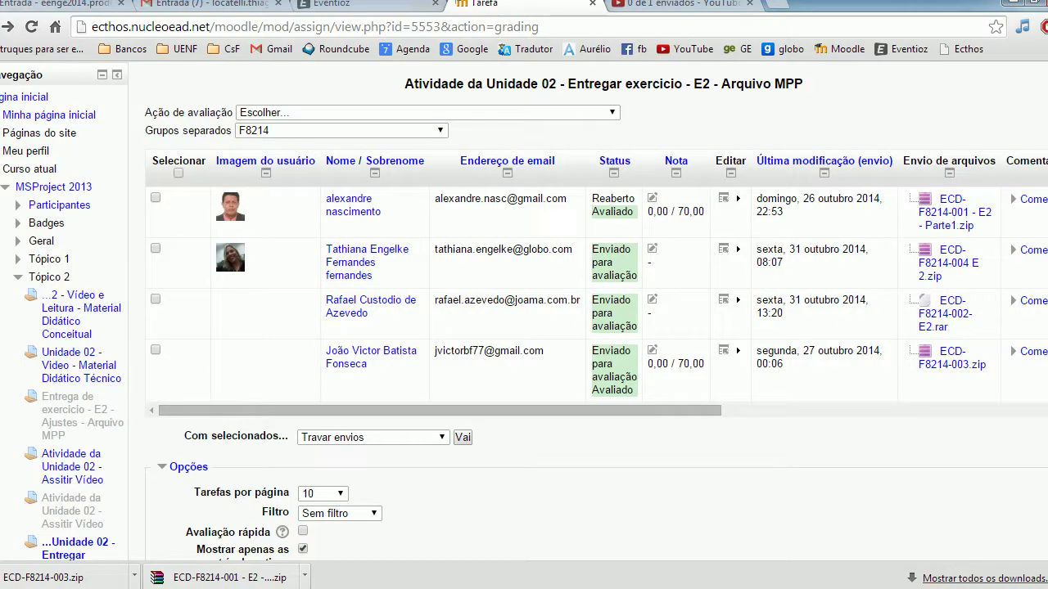
scroll(73, 376, down, 3)
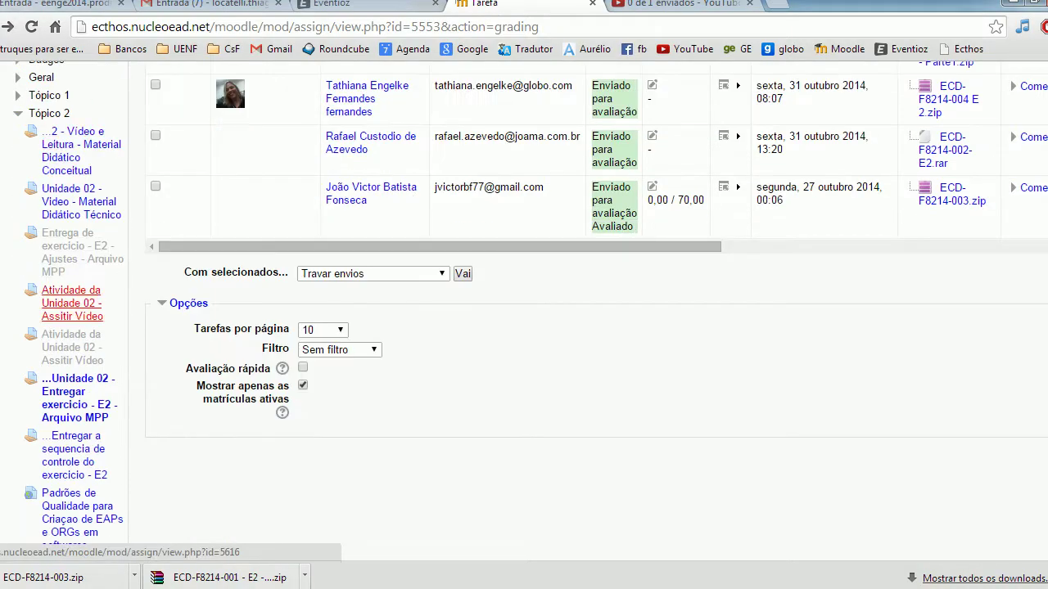
click(74, 373)
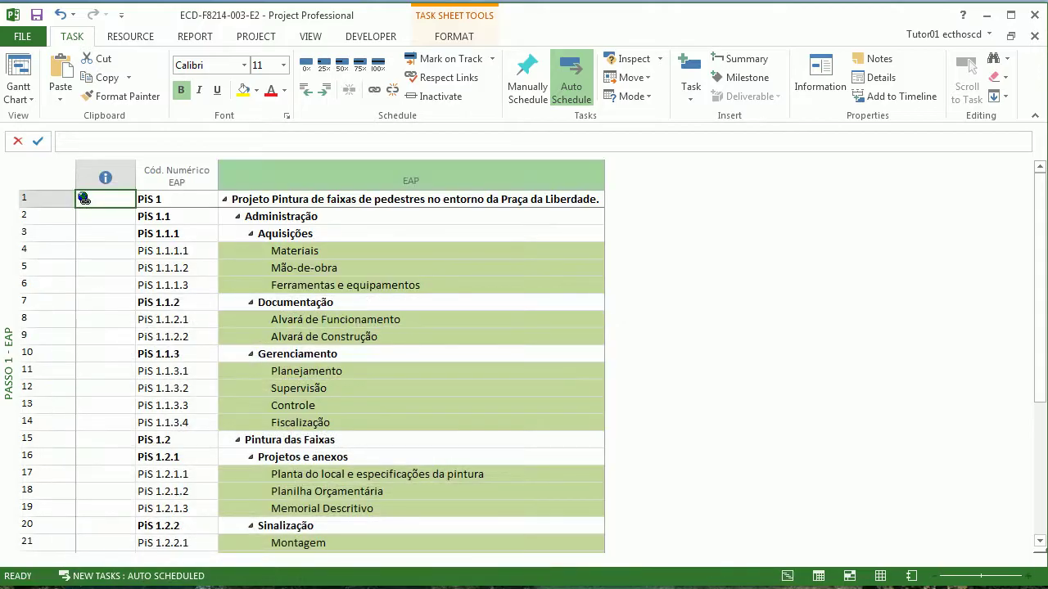
Step: Collapse the summary tasks Aquisições, Documentação and Gerenciamento under Administração
click(410, 234)
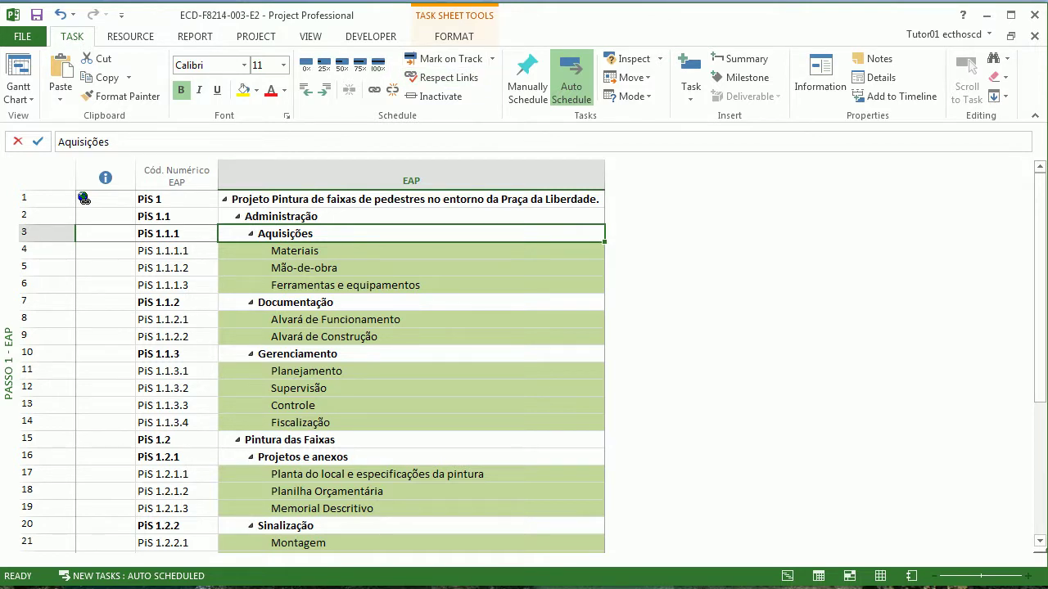
click(250, 235)
click(251, 251)
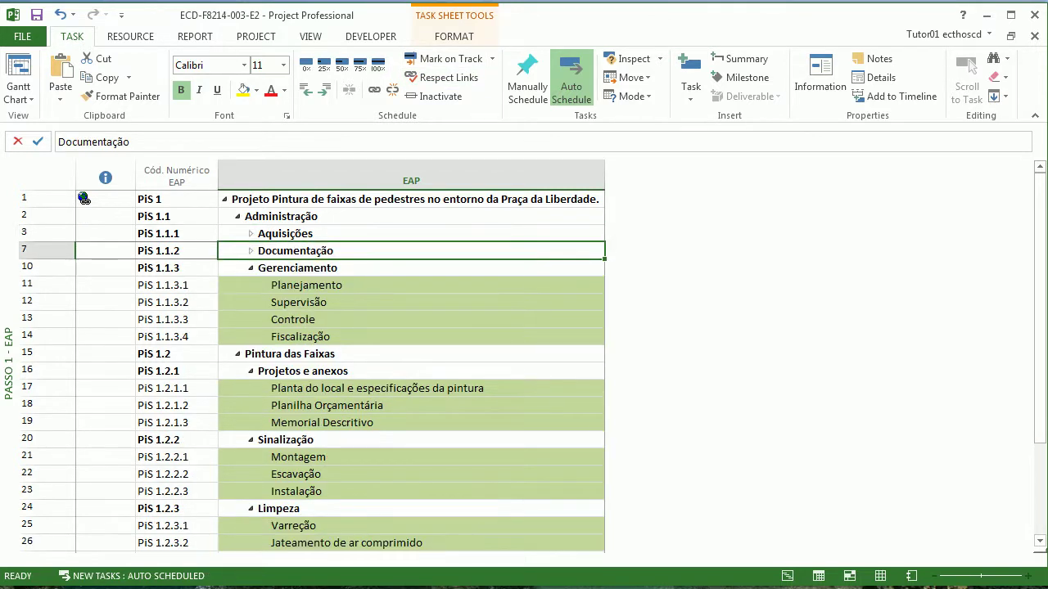
click(250, 269)
key(alt+shift+minus)
Step: Collapse the summary tasks Projetos e anexos, Sinalização, Limpeza, Pintura and Secagem under Pintura das Faixas
key(Down)
key(Down)
key(alt+shift+minus)
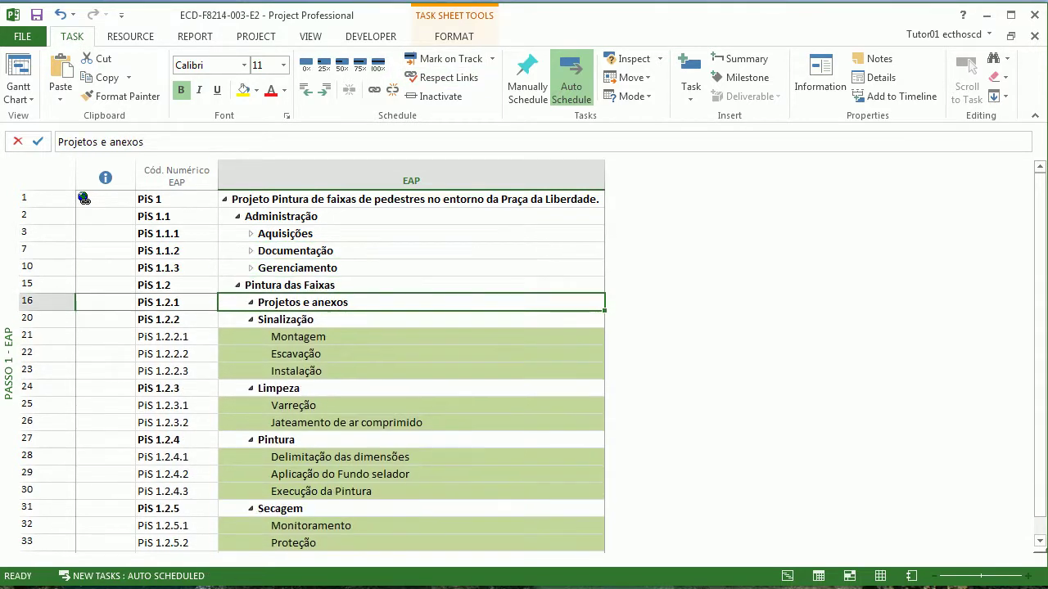
key(Down)
key(alt+shift+minus)
key(Down)
key(alt+shift+minus)
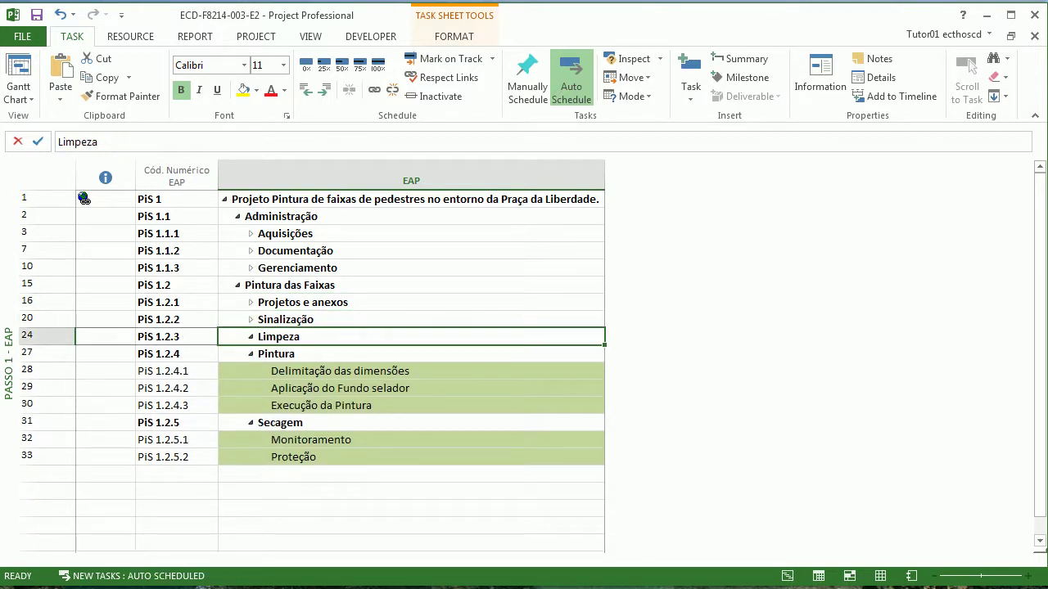
key(Down)
key(alt+shift+minus)
key(Down)
key(alt+shift+minus)
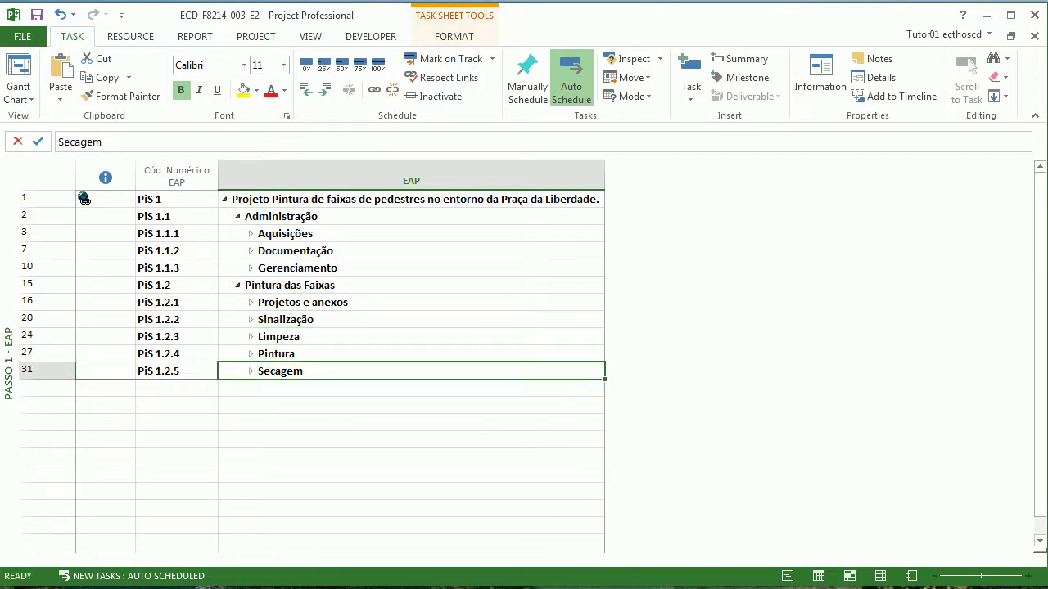
Step: Collapse the summary tasks Pintura das Faixas and Administração and the top-level project task
key(Up)
key(Up)
key(Up)
key(Up)
key(Up)
key(alt+shift+minus)
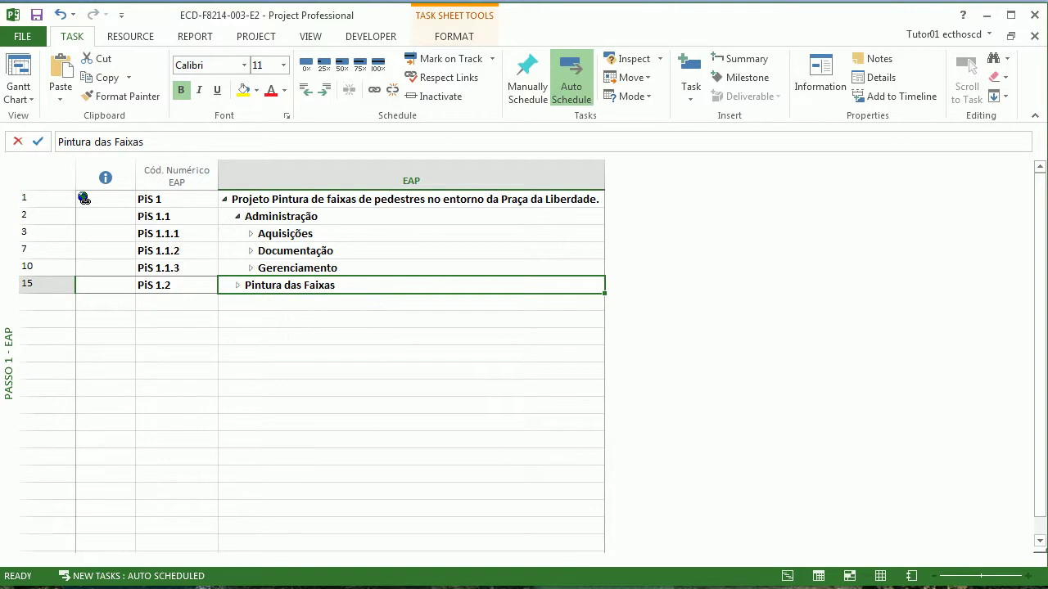
key(Up)
key(Up)
key(Up)
key(Up)
key(alt+shift+minus)
key(Up)
key(alt+shift+minus)
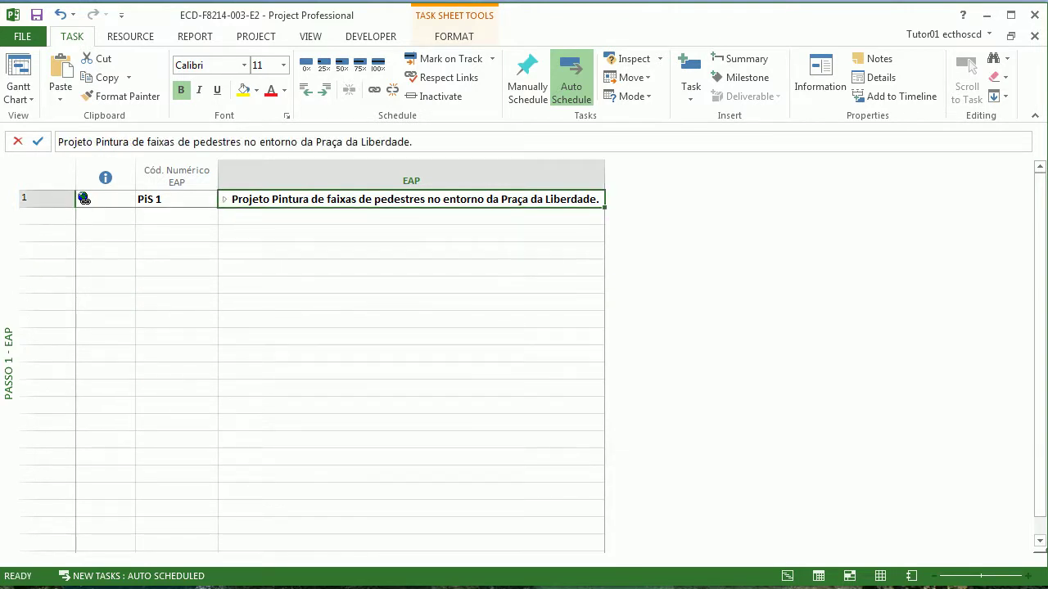
Step: Expand the top-level project task by one outline level
key(Down)
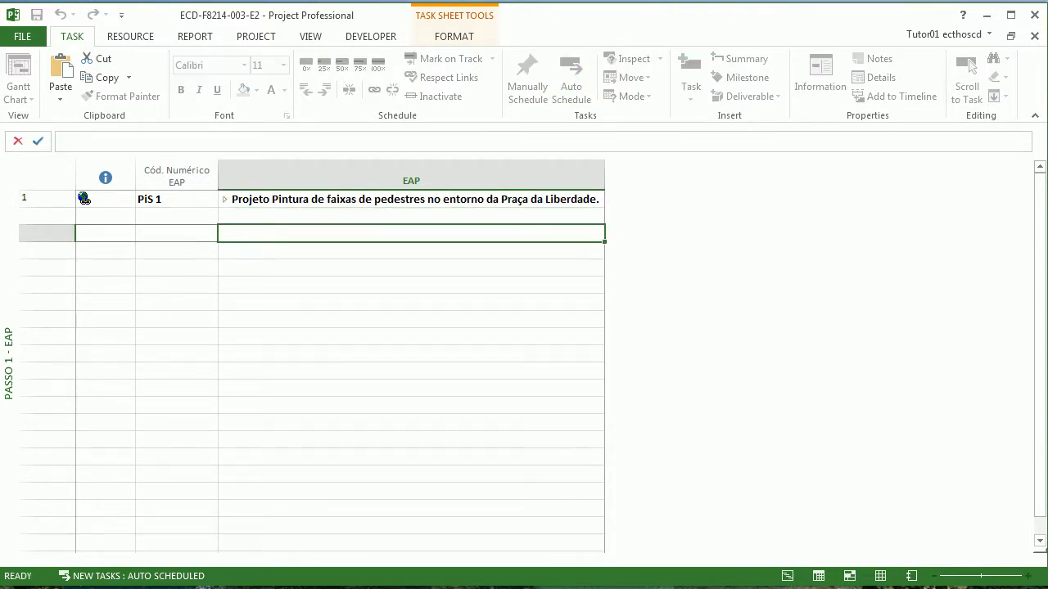
key(Up)
key(alt+shift+equal)
mouse_move(83, 199)
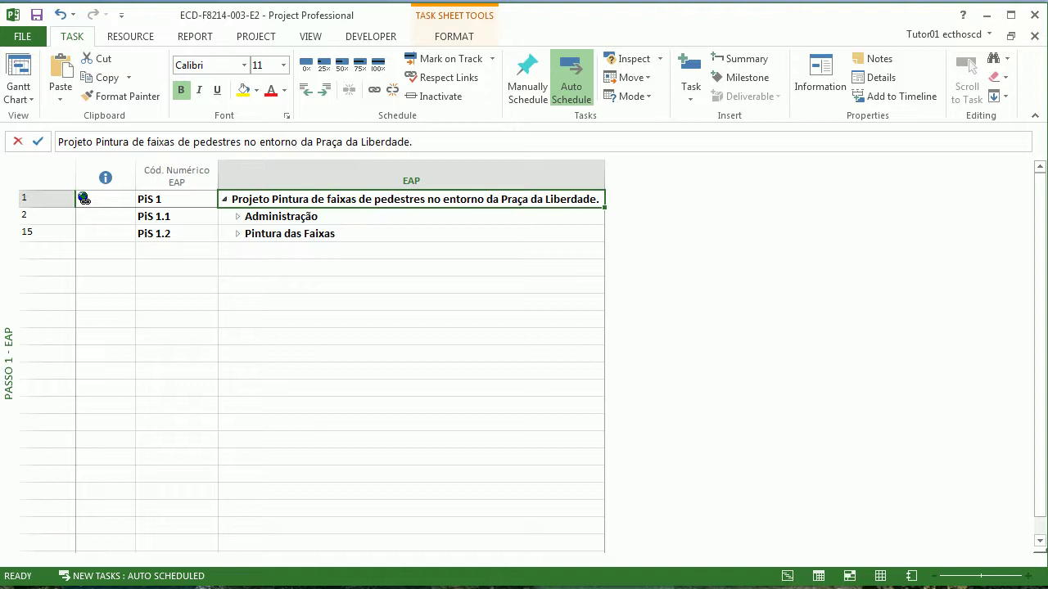
key(Down)
key(shift+Down)
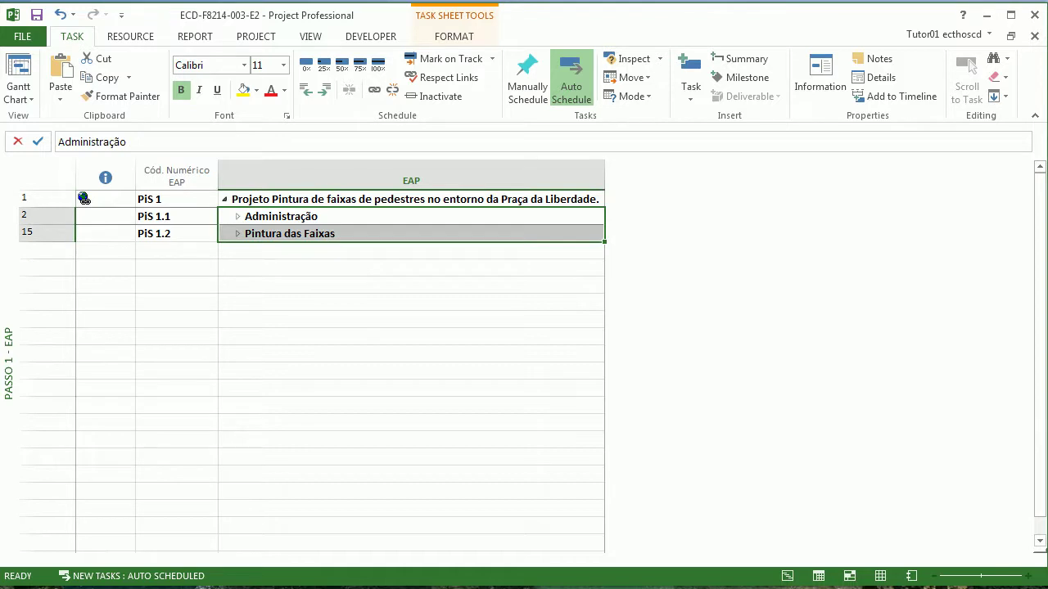
Step: Insert a task named "Início do Projeto" directly above Administração
click(411, 267)
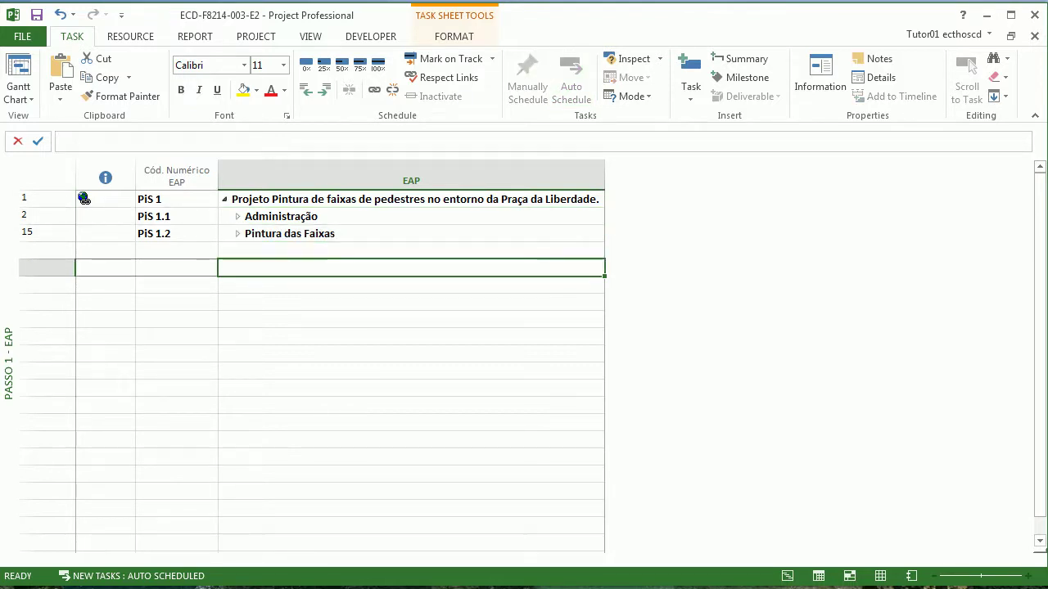
key(Up)
key(Up)
key(Up)
key(Insert)
text(Início do Projeto)
key(Return)
Step: Add a task named "Término do Projeto" directly below Pintura das Faixas
key(Down)
key(Down)
text(Tér)
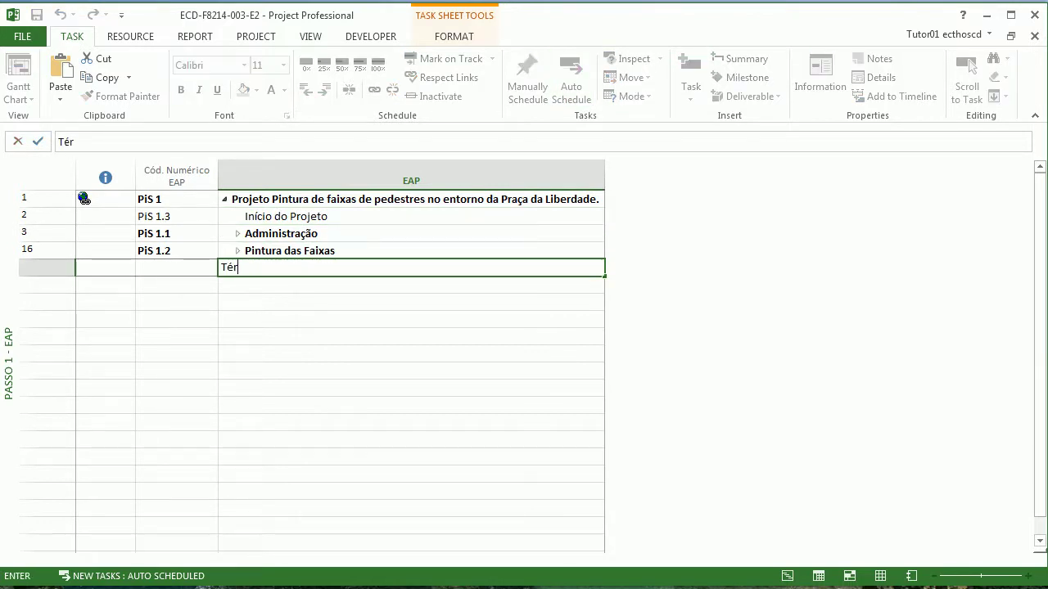
text(mino do Proje)
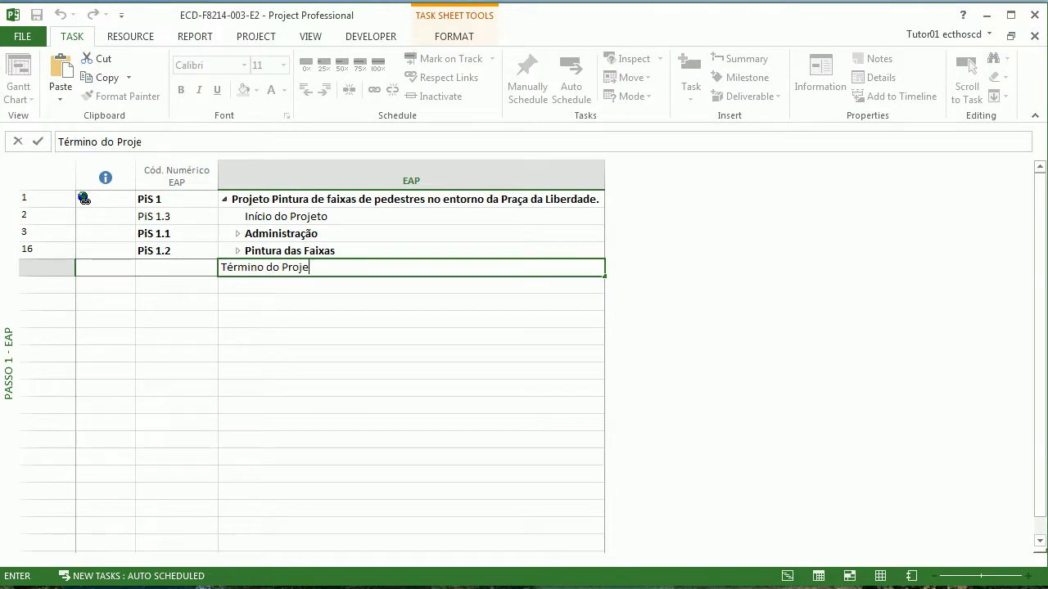
text(to)
key(Return)
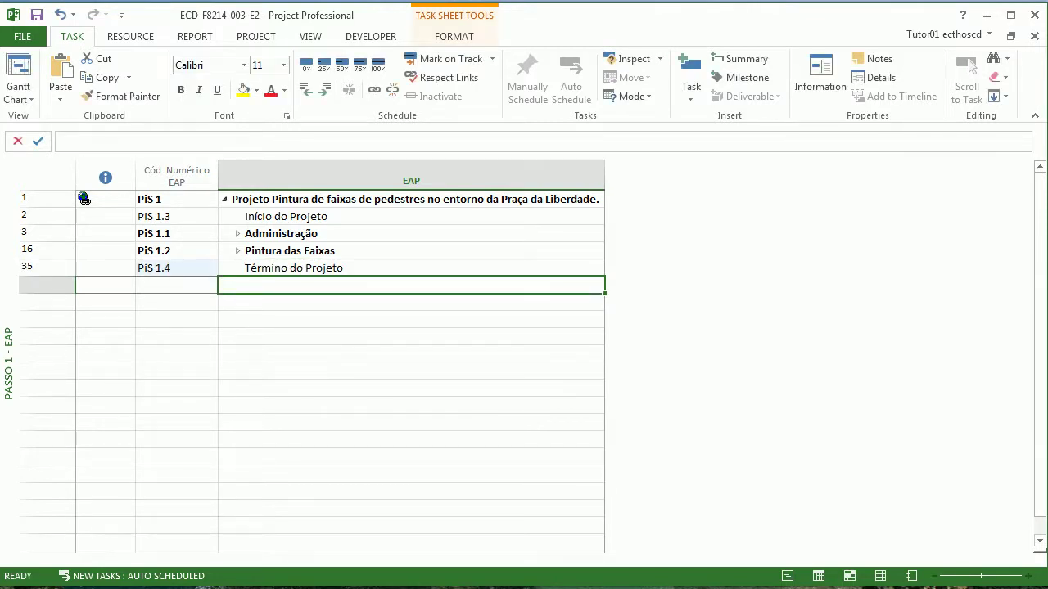
Step: Expand Administração and its summary tasks Aquisições, Documentação and Gerenciamento to show their work packages
click(238, 235)
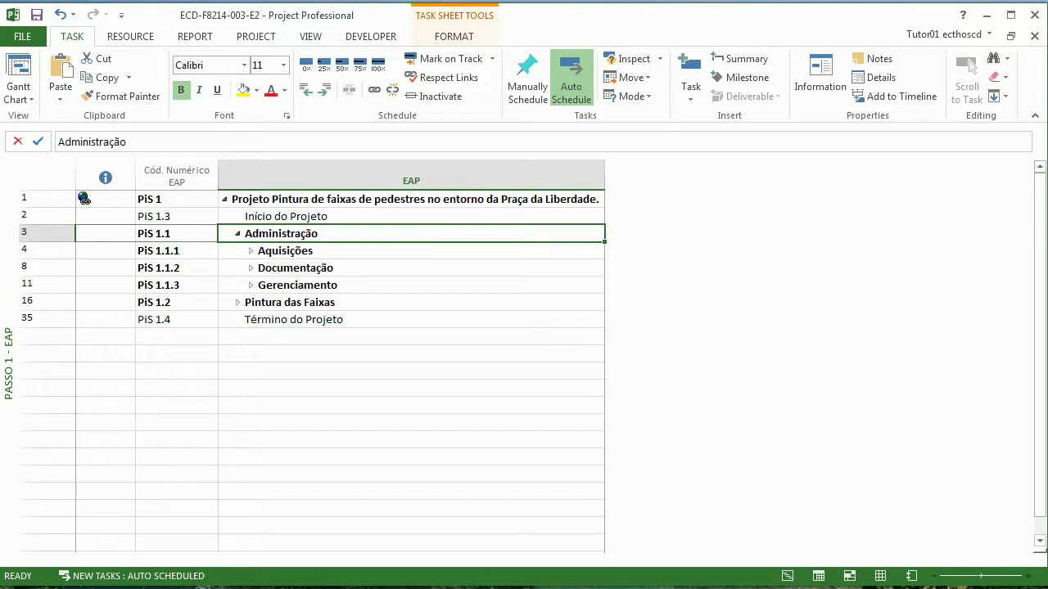
click(250, 252)
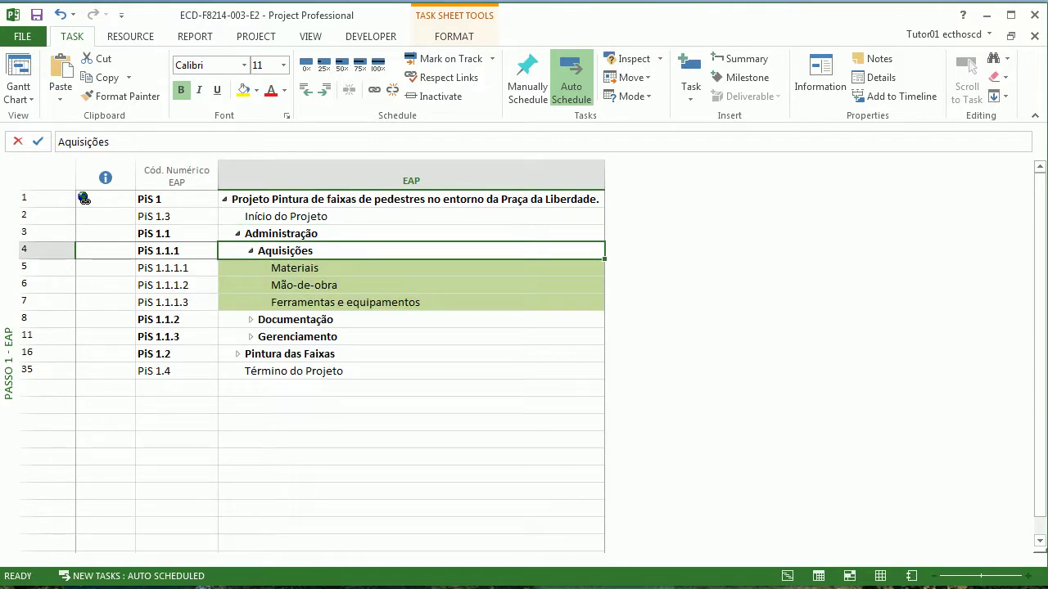
drag(327, 268, 344, 354)
click(251, 320)
click(250, 372)
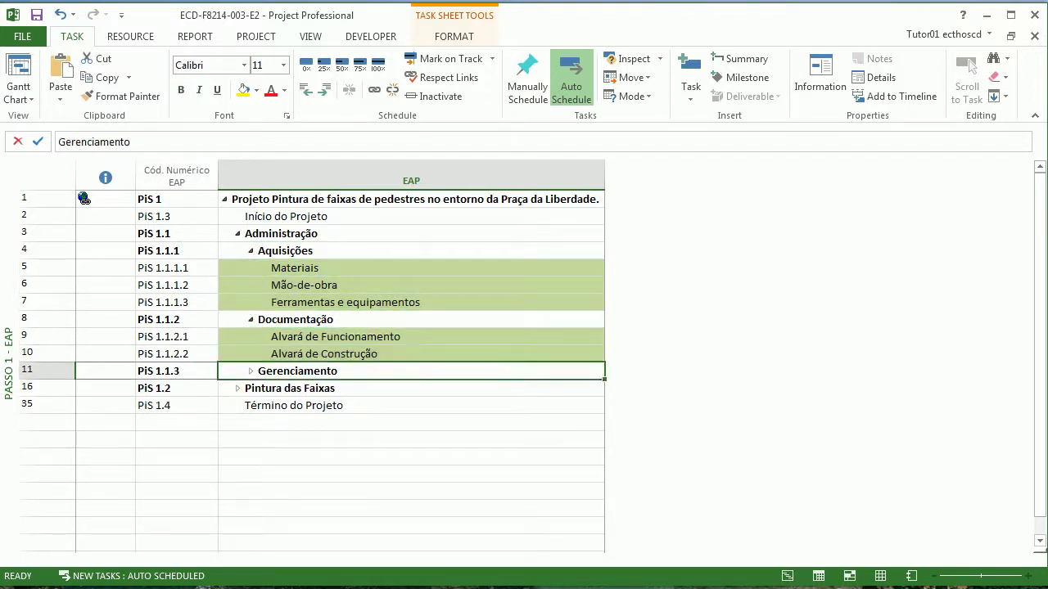
drag(328, 388, 332, 423)
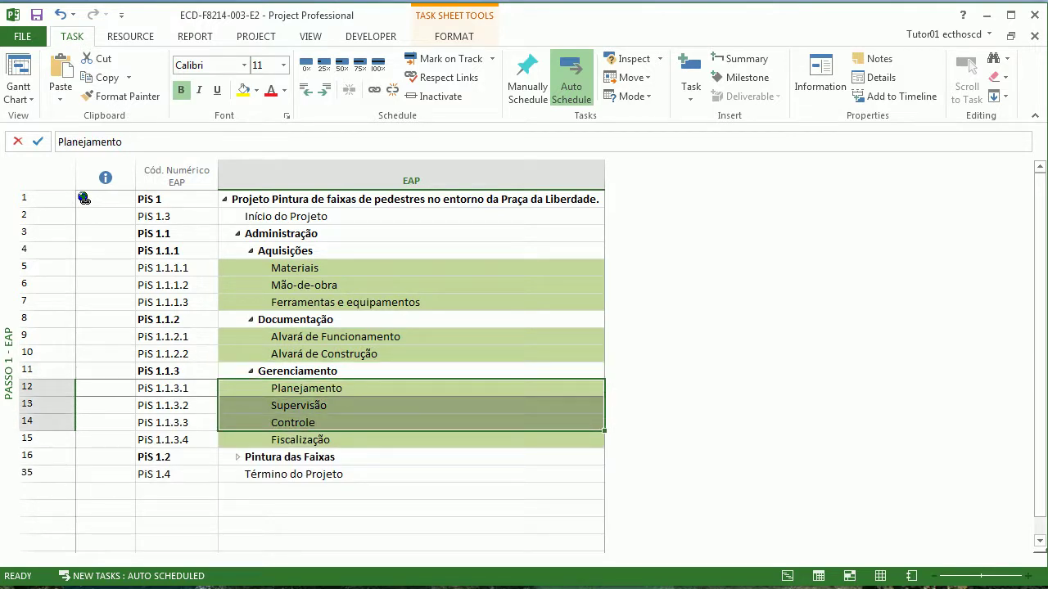
click(331, 440)
Step: Expand Pintura das Faixas and select its five summary tasks from Projetos e anexos through Secagem
scroll(331, 440, down, 1)
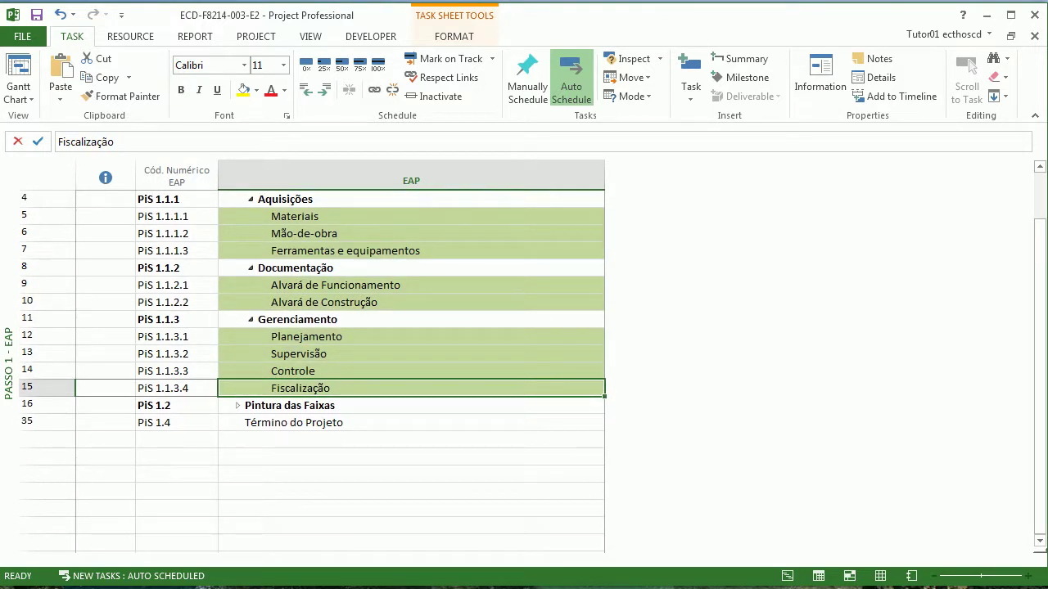
click(237, 405)
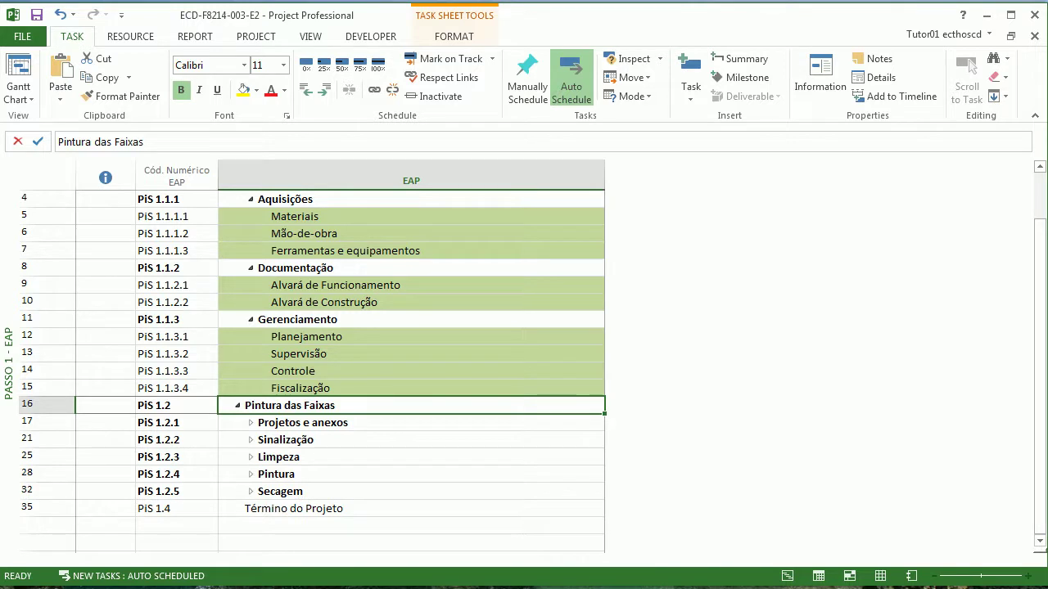
click(251, 423)
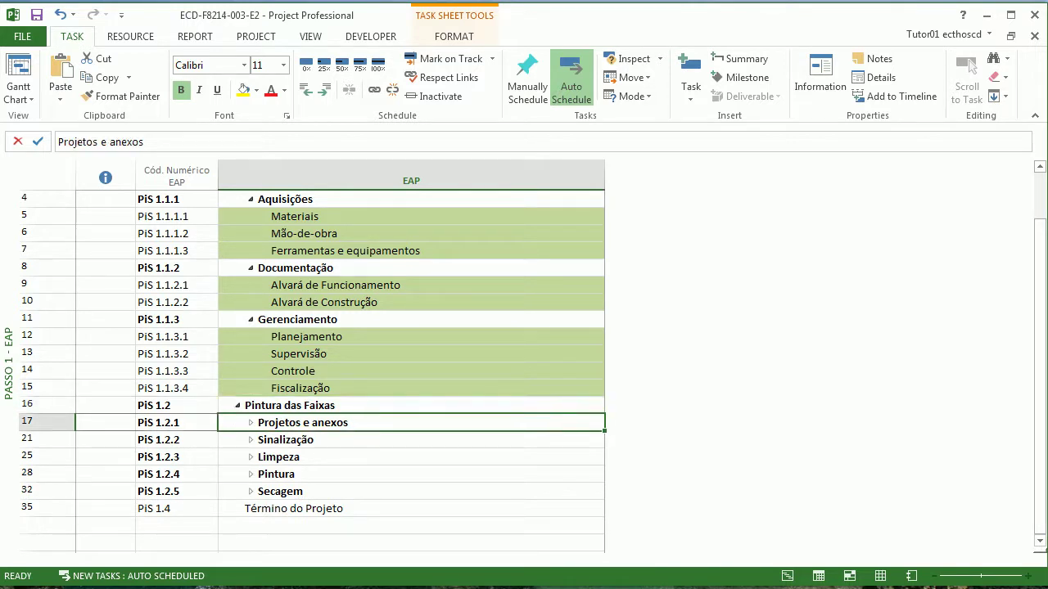
key(shift+Down)
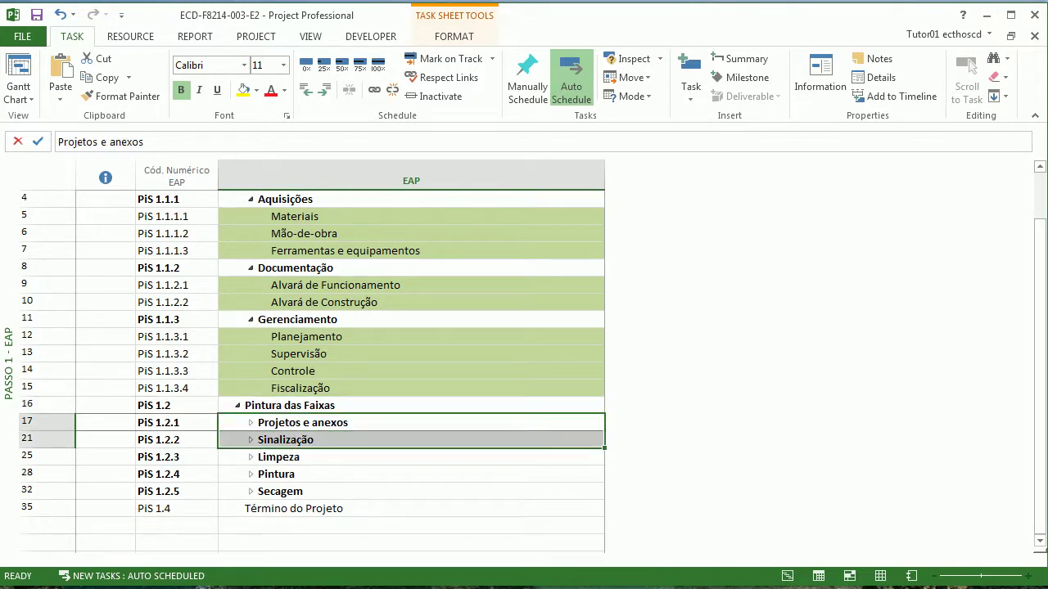
key(shift+Down)
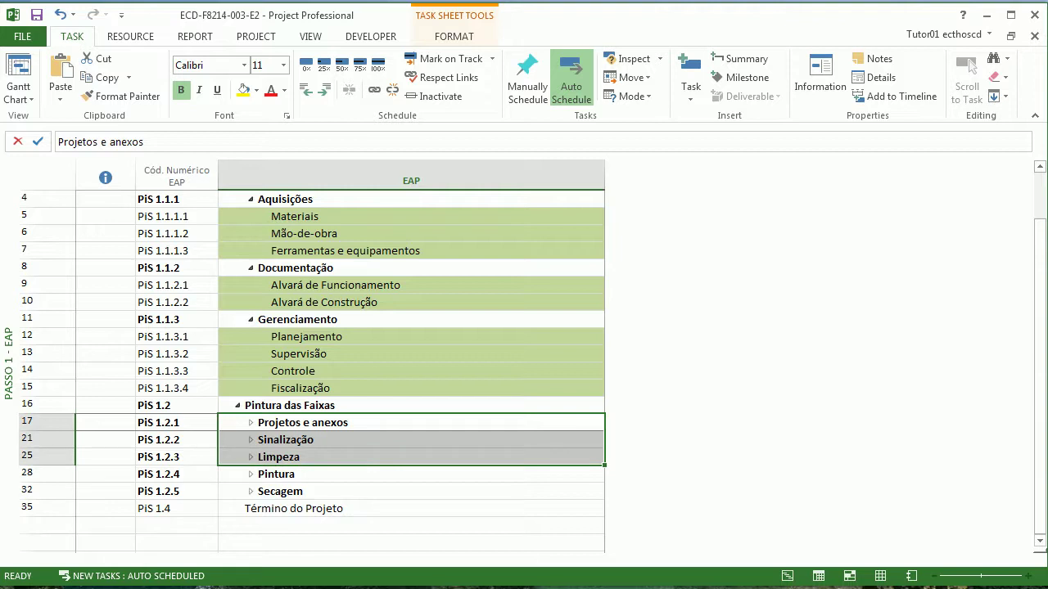
key(shift+Down)
key(shift+Down)
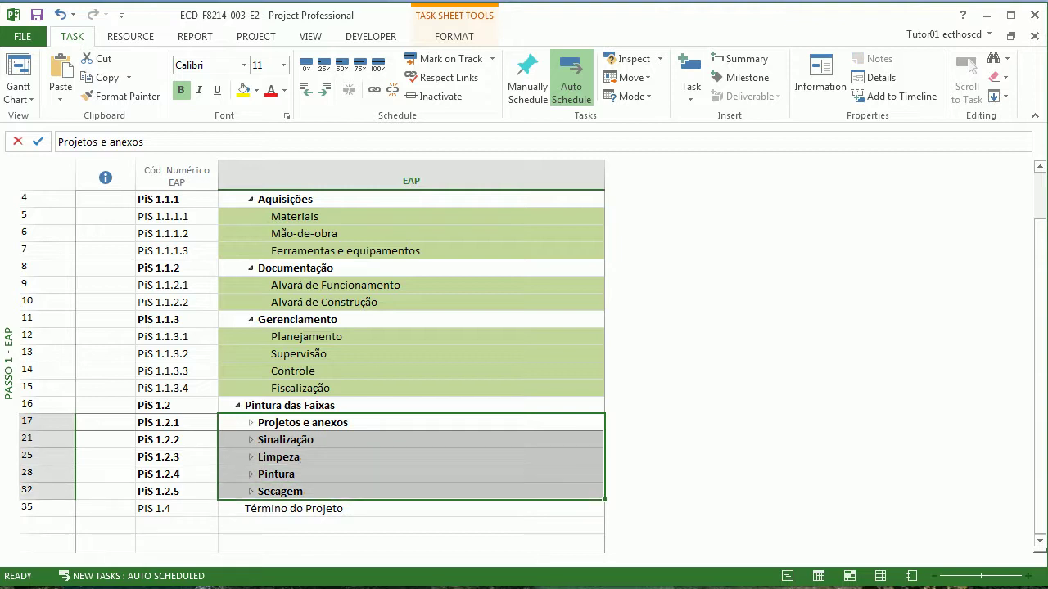
Step: Expand the summary tasks Projetos e anexos, Sinalização, Limpeza, Pintura and Secagem under Pintura das Faixas
click(251, 424)
scroll(311, 368, down, 1)
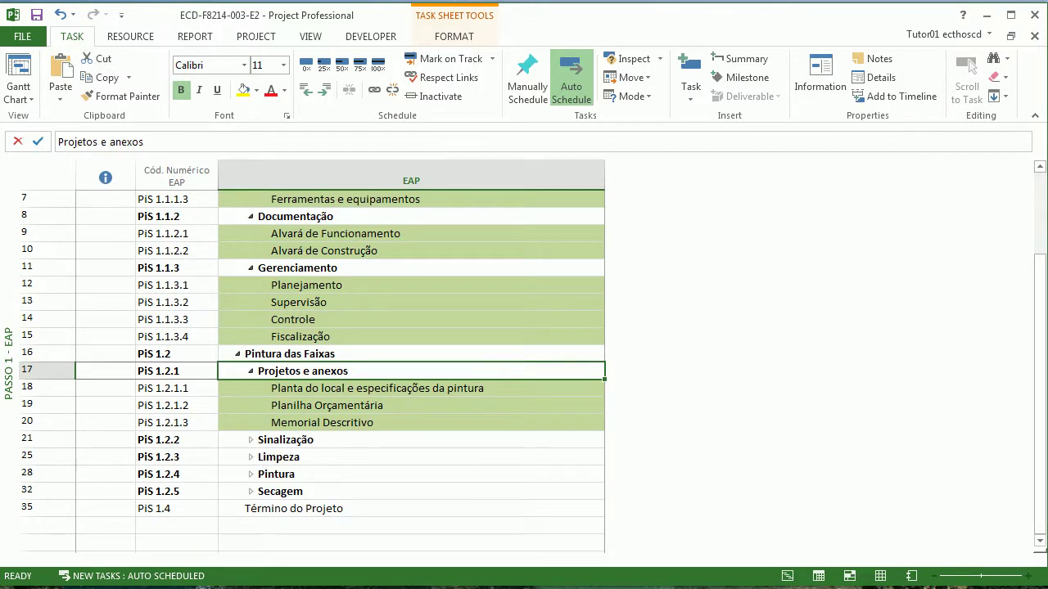
click(251, 440)
scroll(250, 440, down, 1)
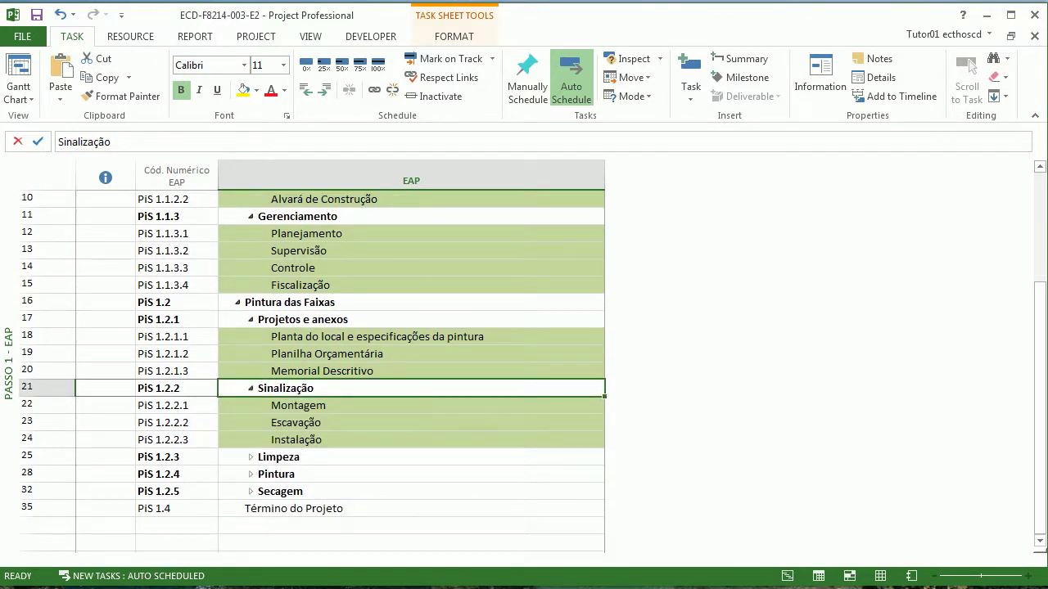
click(250, 457)
scroll(250, 458, down, 1)
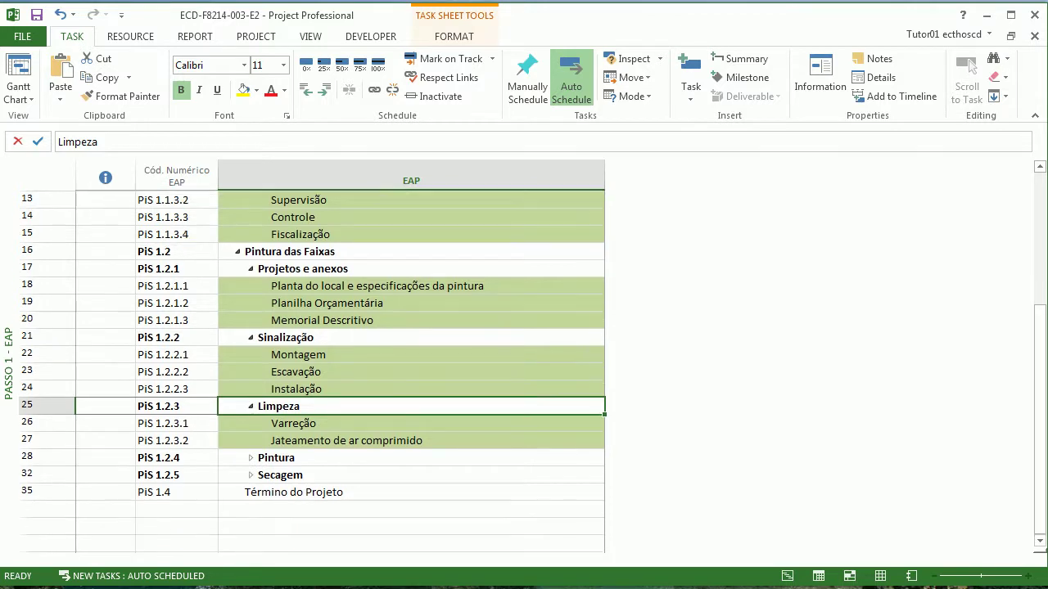
click(250, 457)
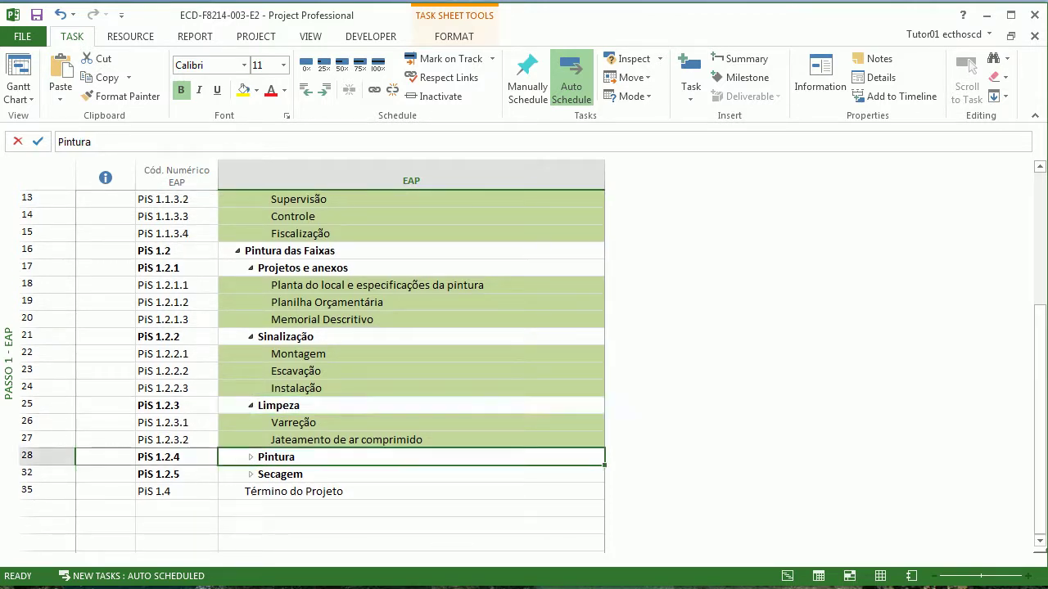
scroll(250, 458, down, 2)
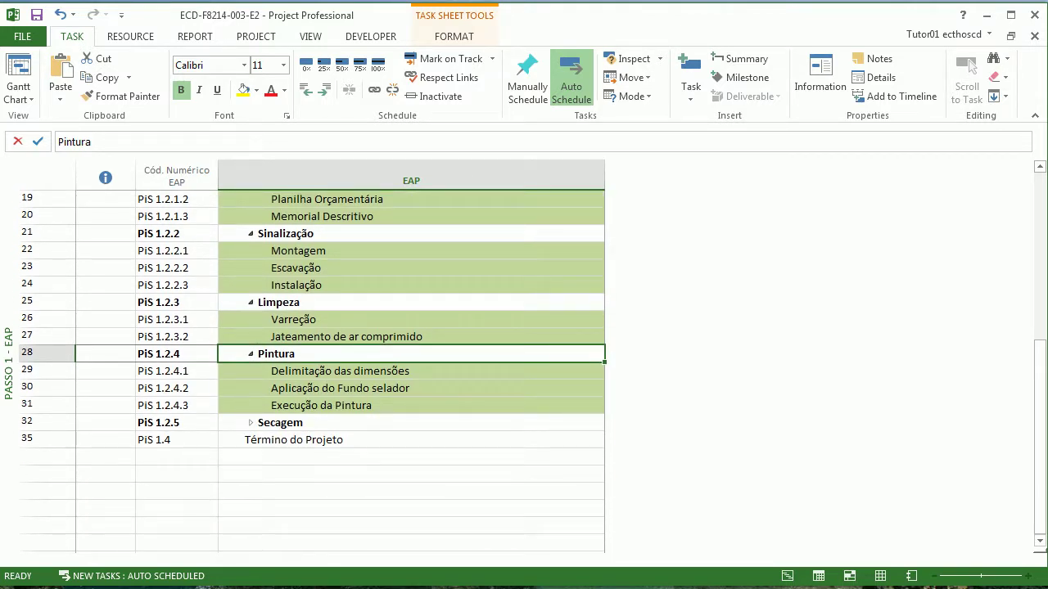
click(251, 423)
scroll(250, 424, down, 1)
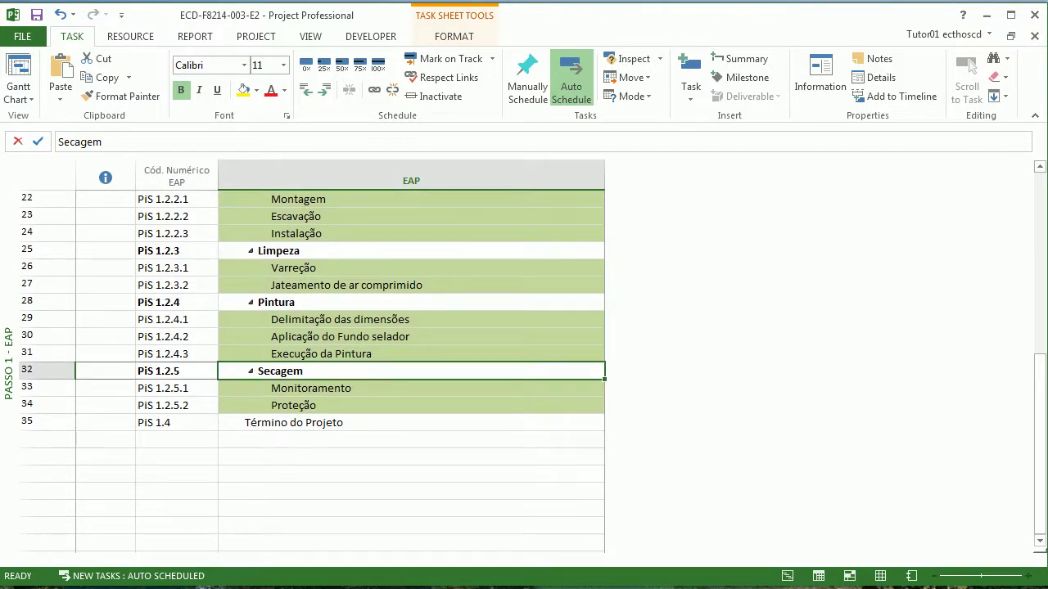
Step: Examine the lowest-level work packages under Administração, from Materiais through Fiscalização
scroll(311, 368, up, 7)
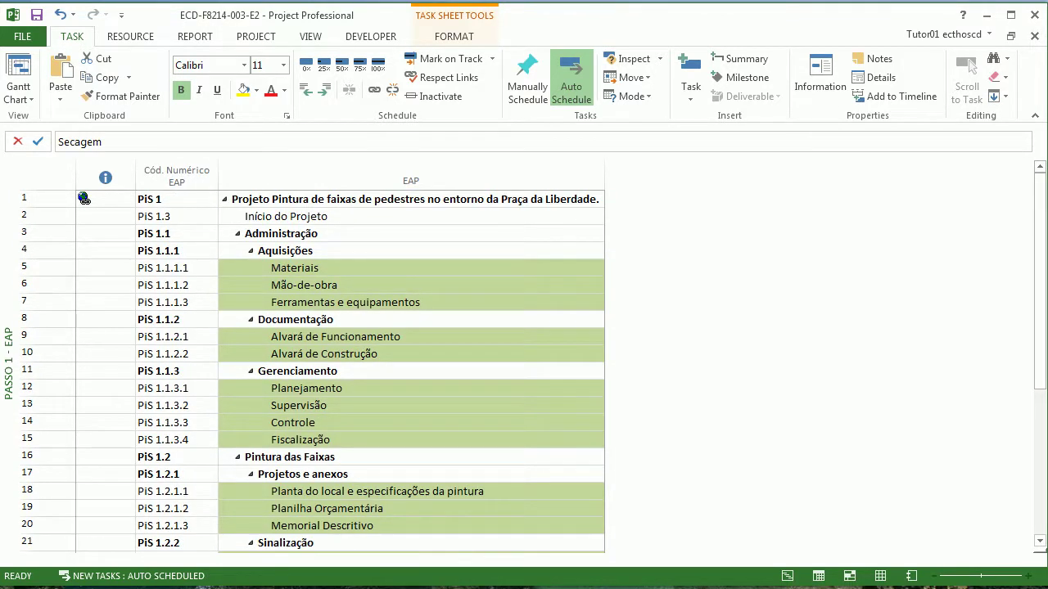
drag(328, 268, 327, 353)
drag(327, 405, 327, 439)
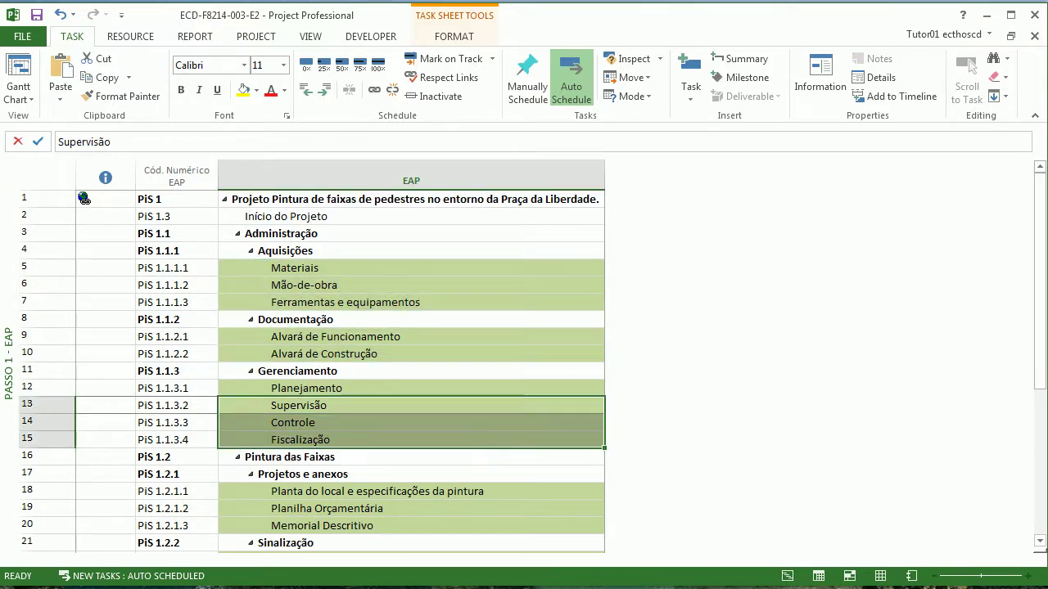
Step: Select the Planejamento task and switch the task sheet to the table Passo 2 - EAP - Documentação
click(327, 388)
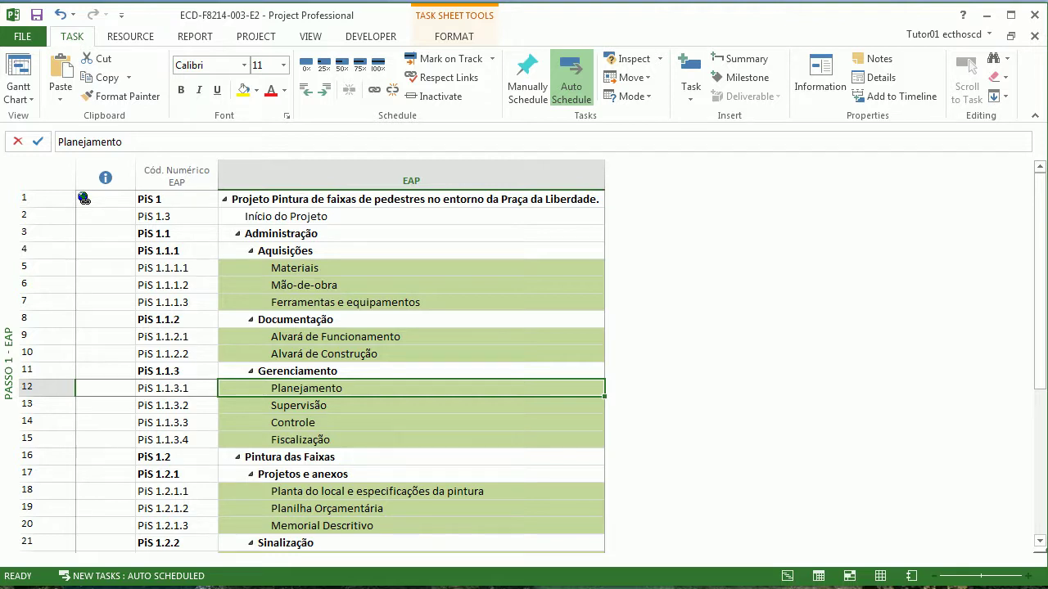
right_click(8, 363)
click(92, 302)
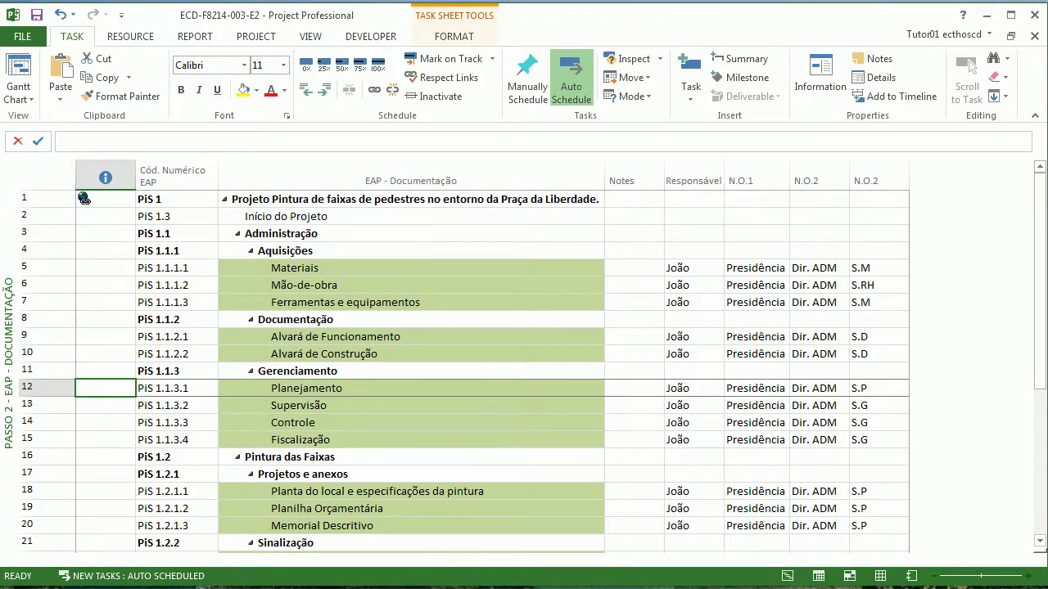
Step: View the field definition of the task table Passo 1 - EAP and close it without changes
click(310, 37)
click(372, 96)
click(393, 394)
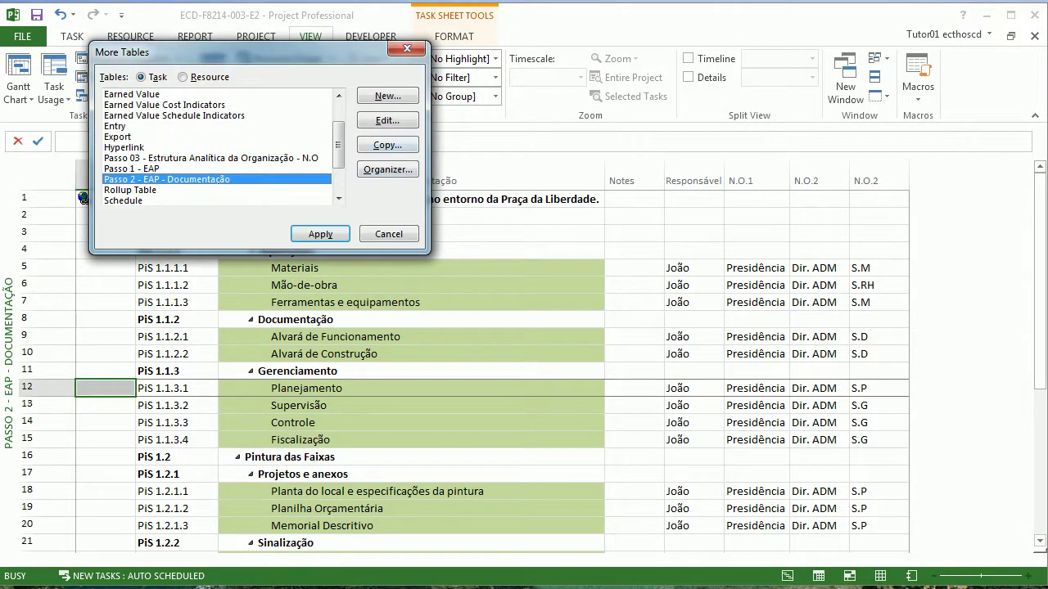
click(189, 169)
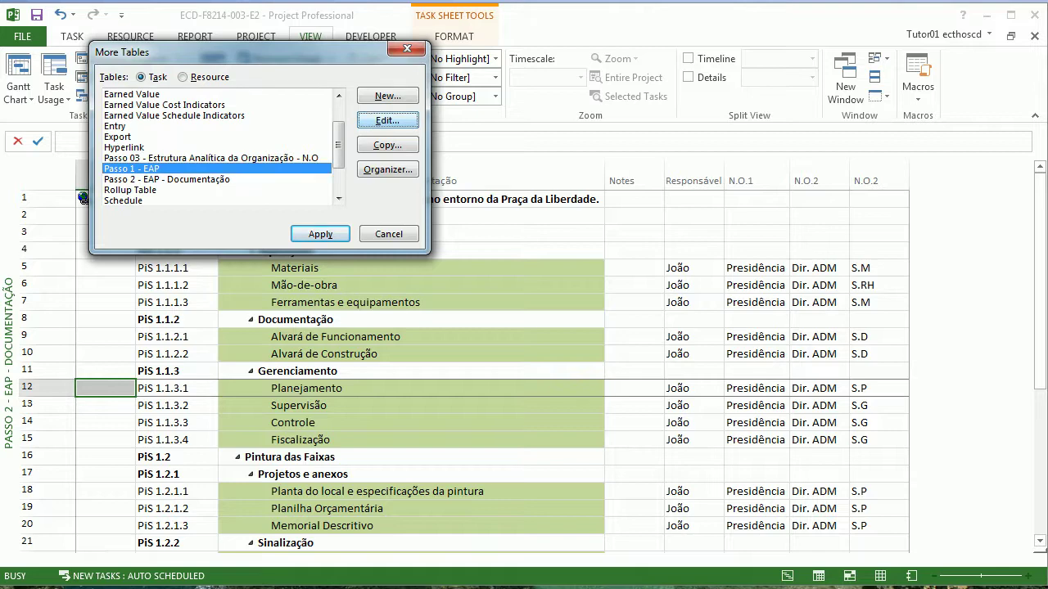
click(387, 121)
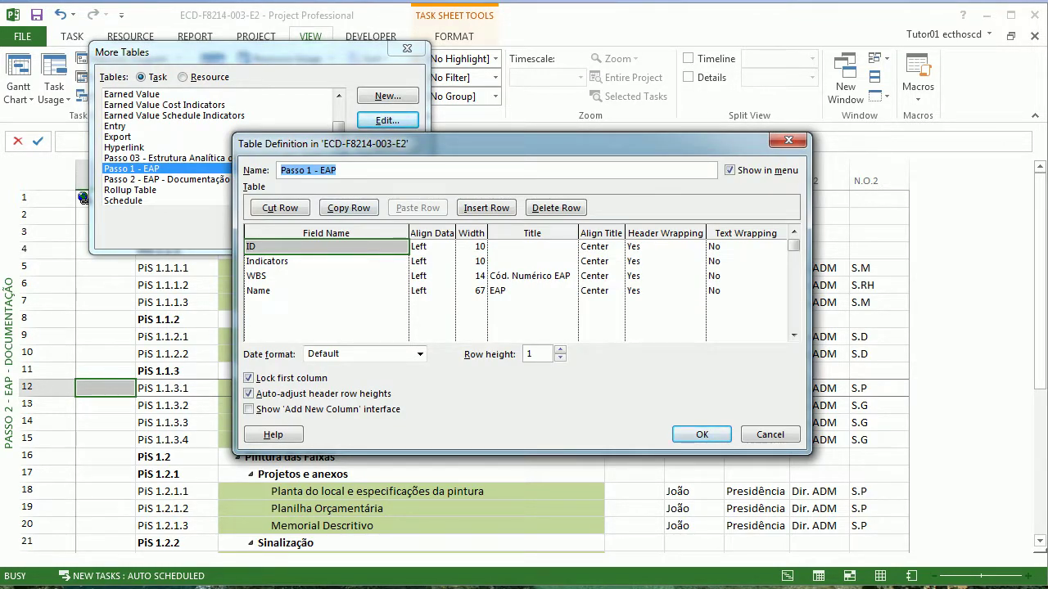
click(771, 435)
Step: Open the definition of the table Passo 2 - EAP - Documentação and check which source field N.O.1 uses
click(167, 179)
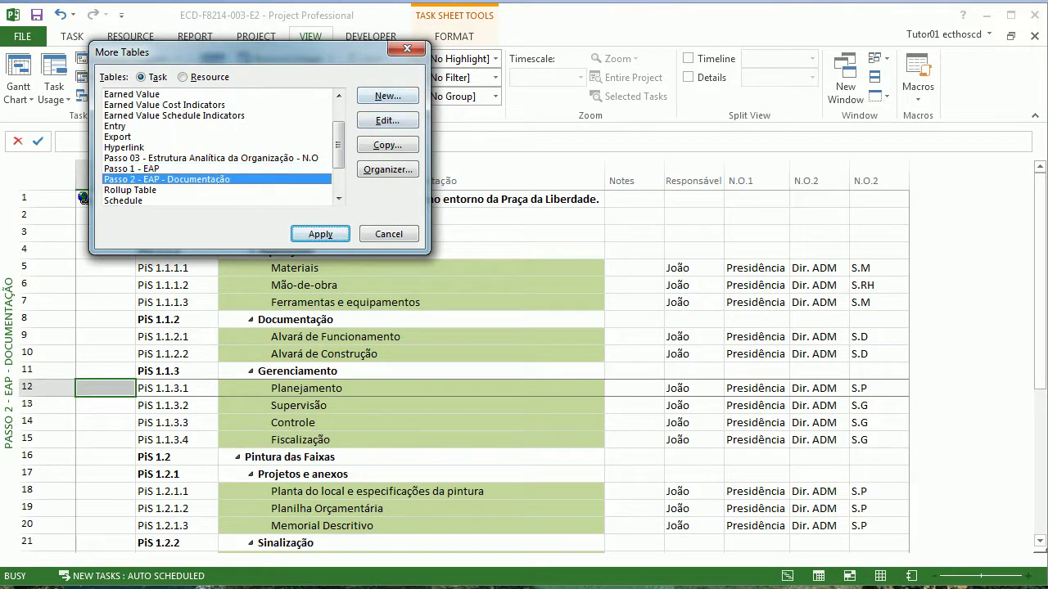
click(387, 120)
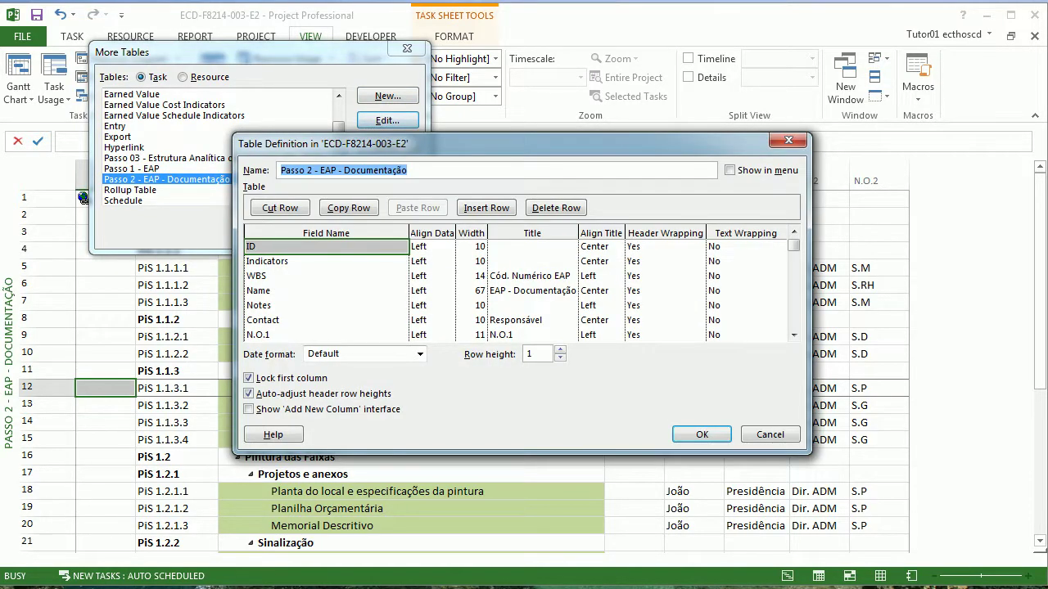
click(326, 335)
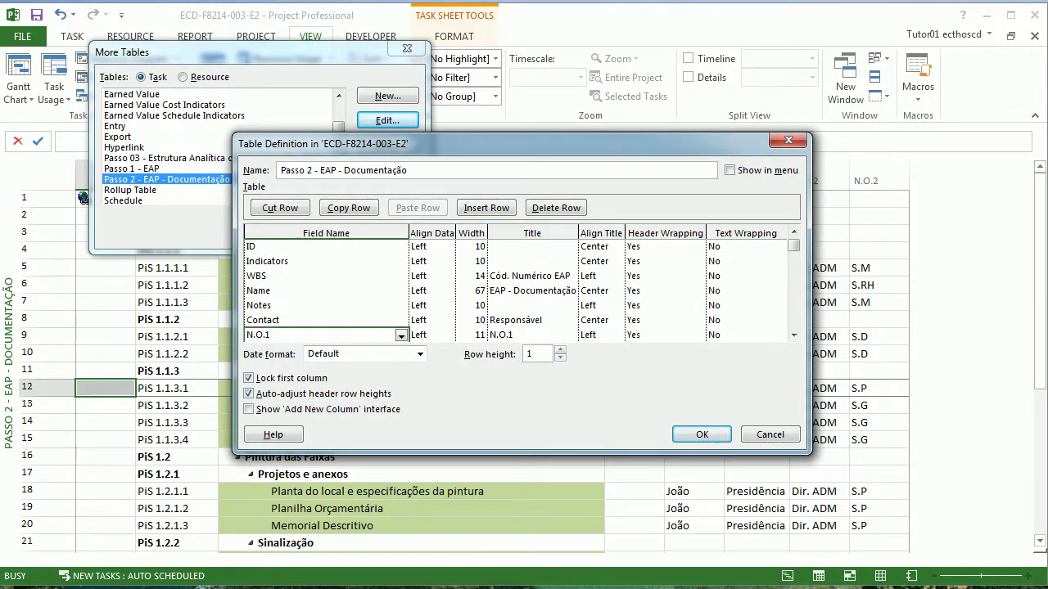
click(401, 336)
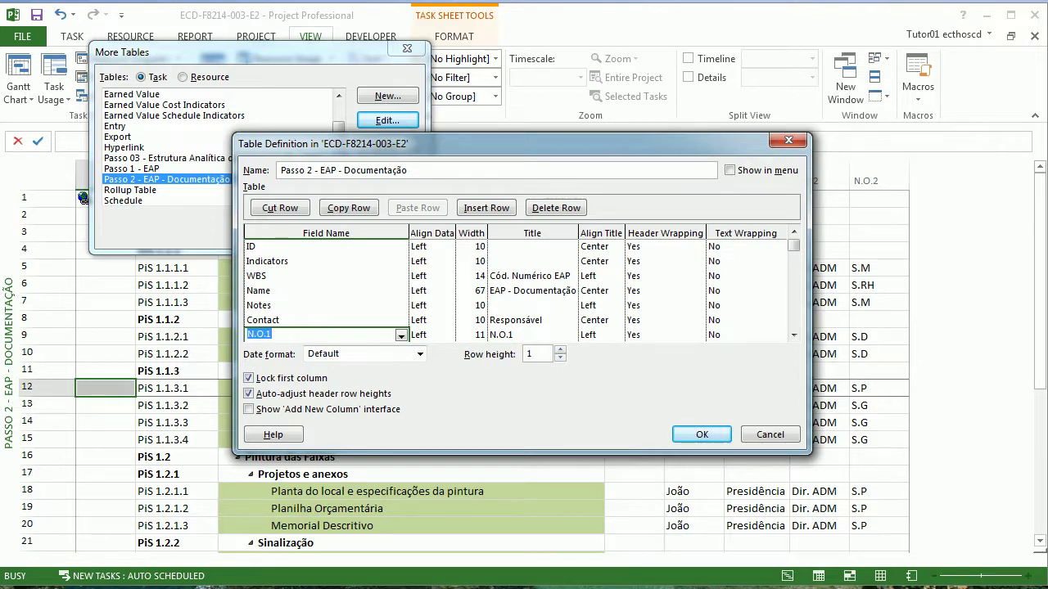
click(401, 336)
click(401, 336)
key(Escape)
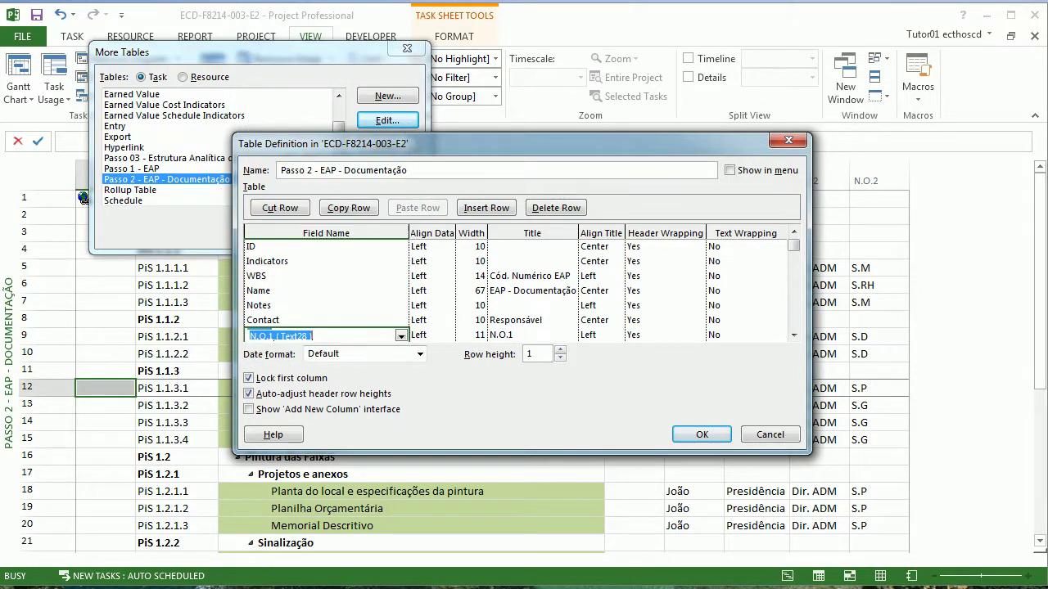
Step: Try to replace the N.O.2 field with Outline Code1 in the table definition
click(794, 336)
click(794, 336)
click(794, 336)
key(Down)
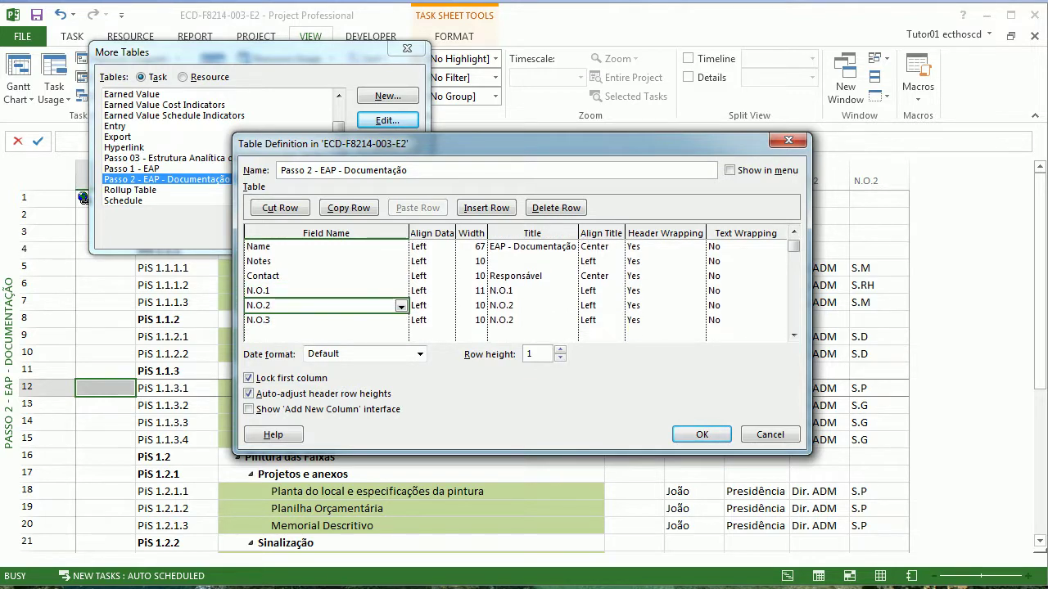
text(Outline Code1)
key(Return)
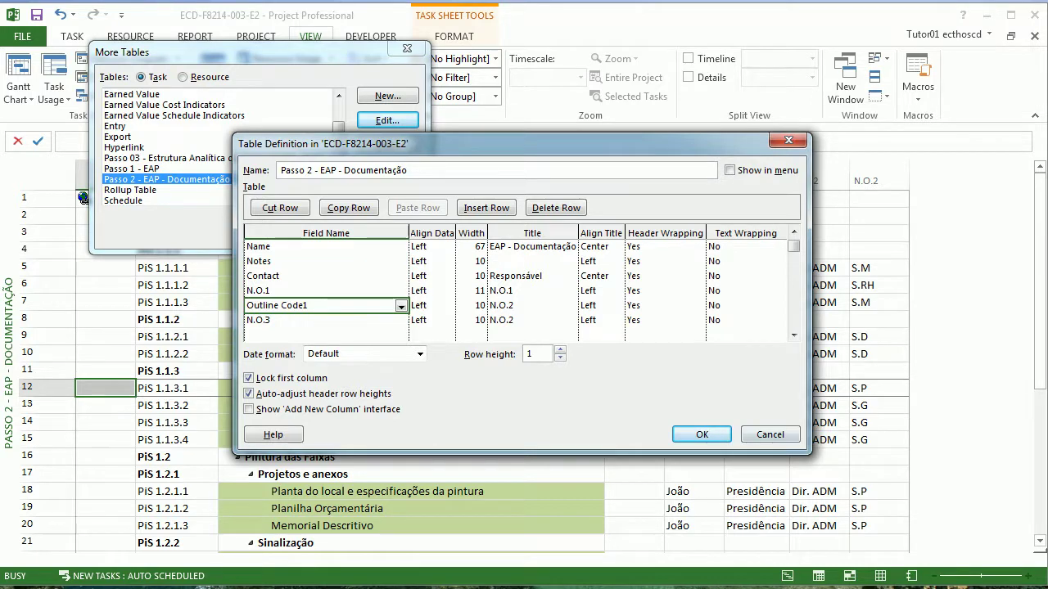
Step: Check the N.O.3 row in the definition of the table Passo 2 - EAP - Documentação and return to the task sheet
key(Return)
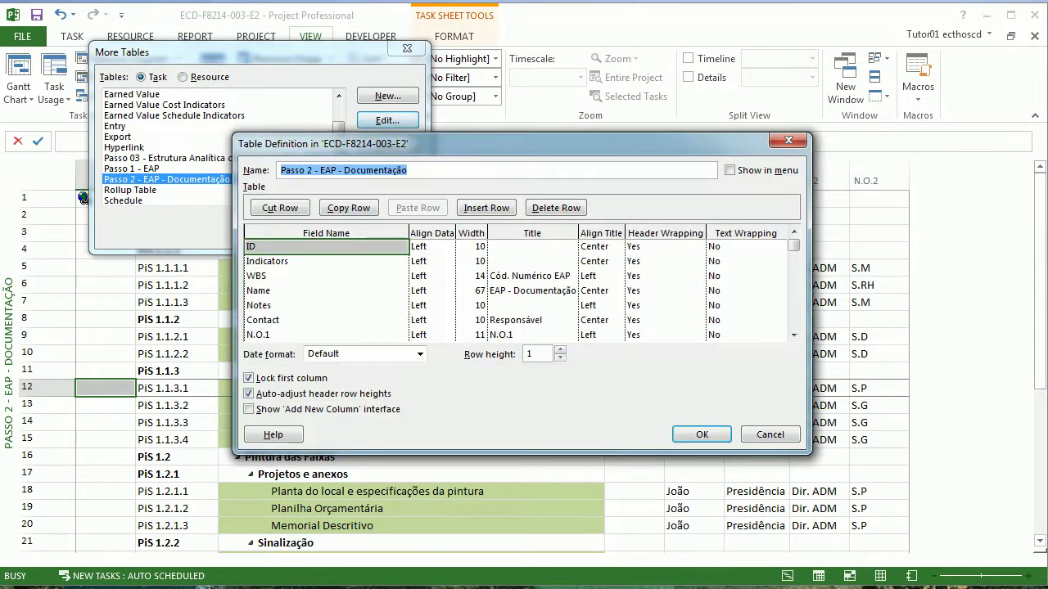
click(793, 335)
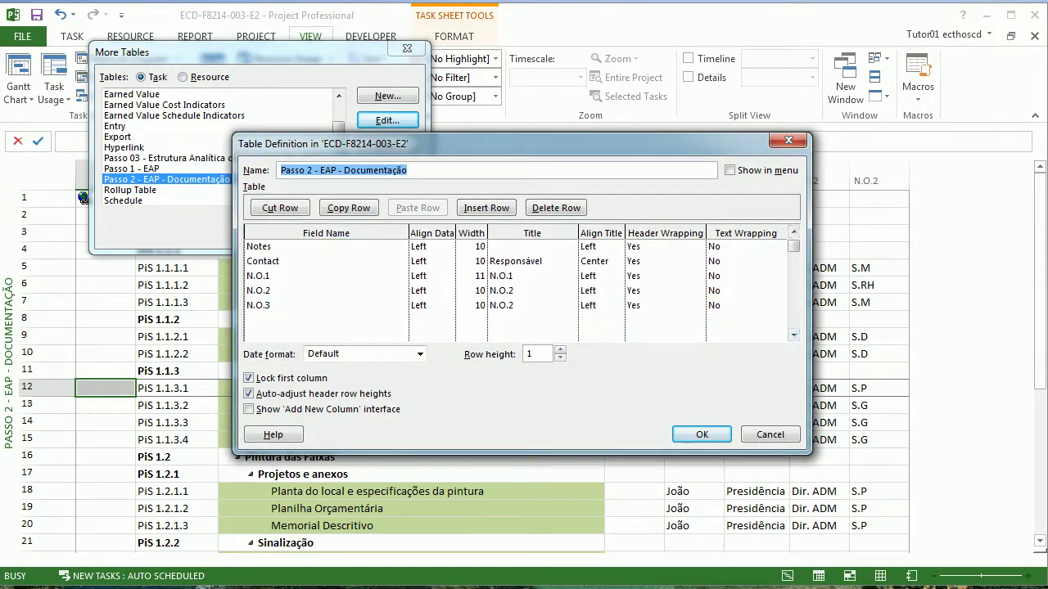
click(320, 305)
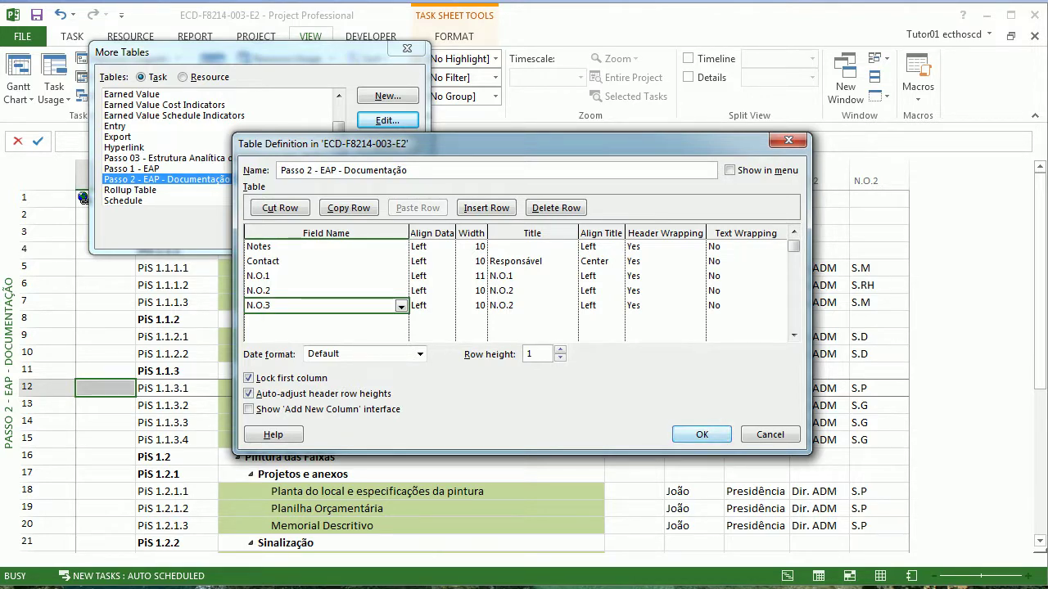
click(680, 435)
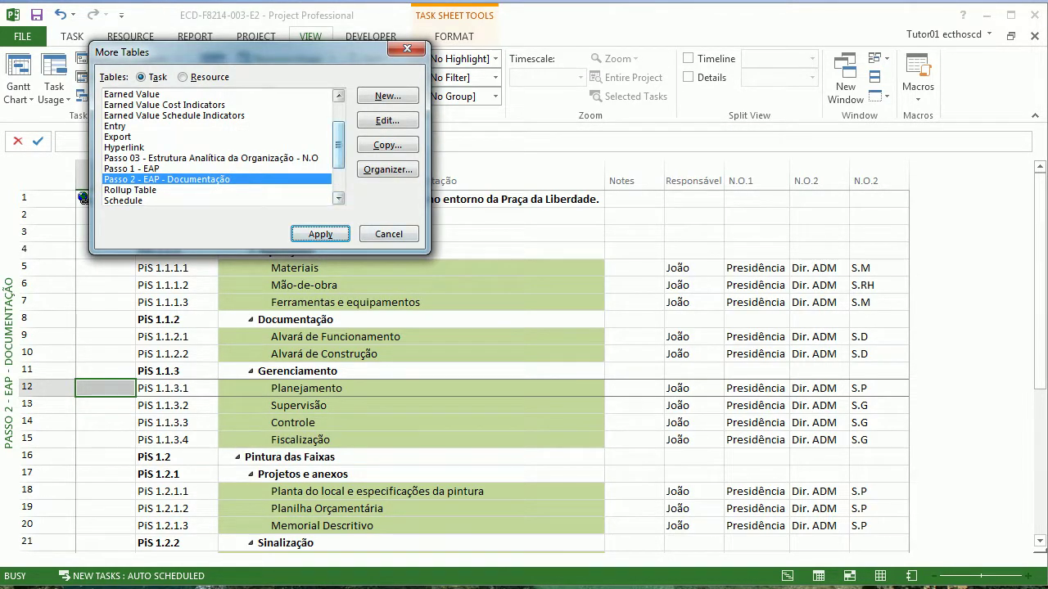
click(389, 234)
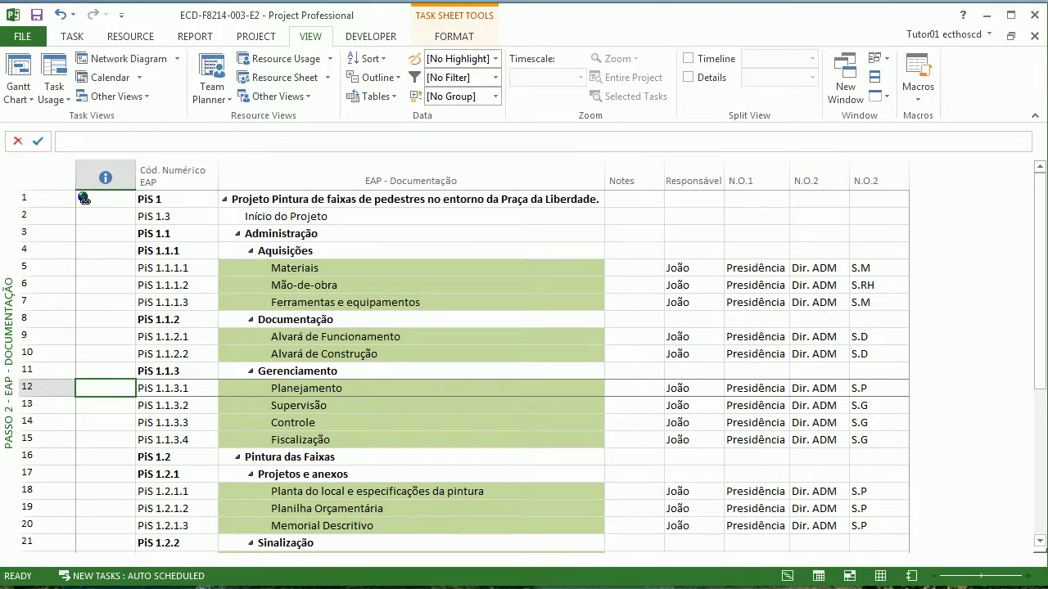
Step: Review the documentation task list, select Administração and Aquisições, and inspect the project's WBS code definition without changing it
scroll(85, 199, down, 1)
scroll(84, 198, up, 1)
scroll(84, 198, down, 3)
scroll(465, 373, down, 3)
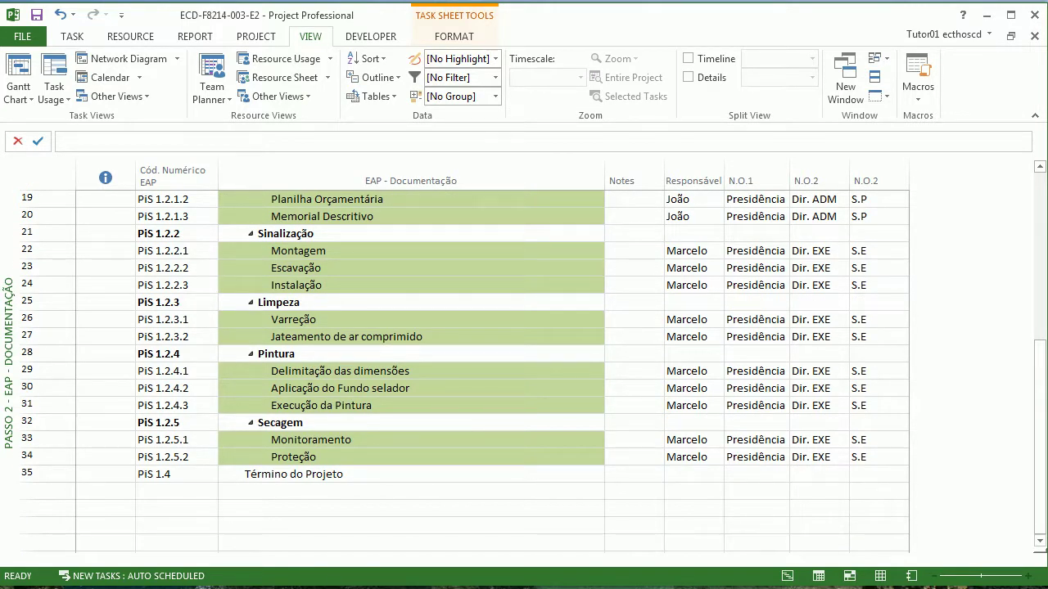
scroll(84, 198, up, 6)
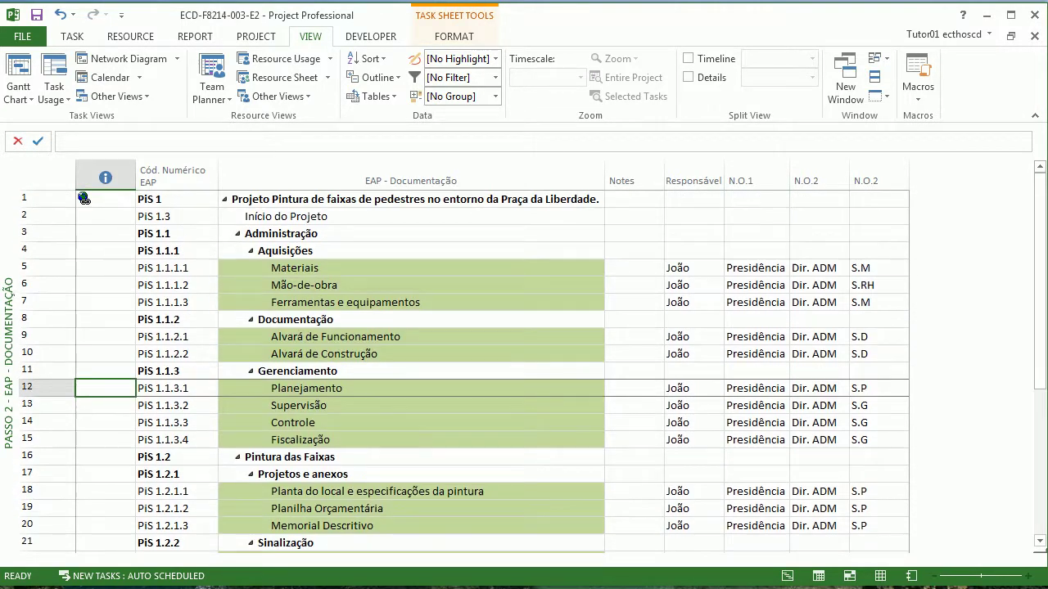
drag(282, 234, 284, 251)
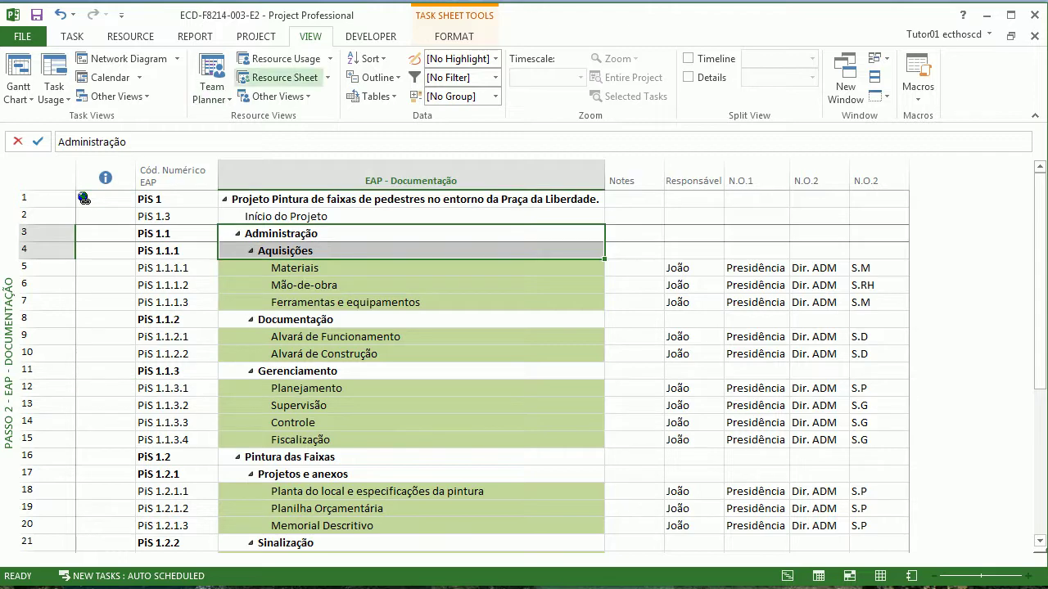
click(255, 36)
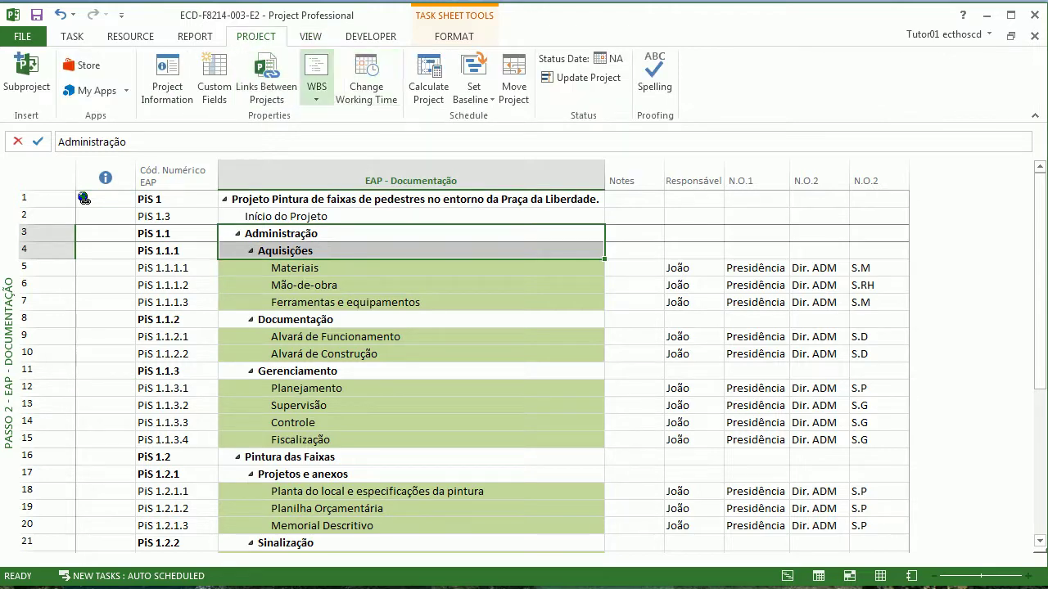
click(316, 86)
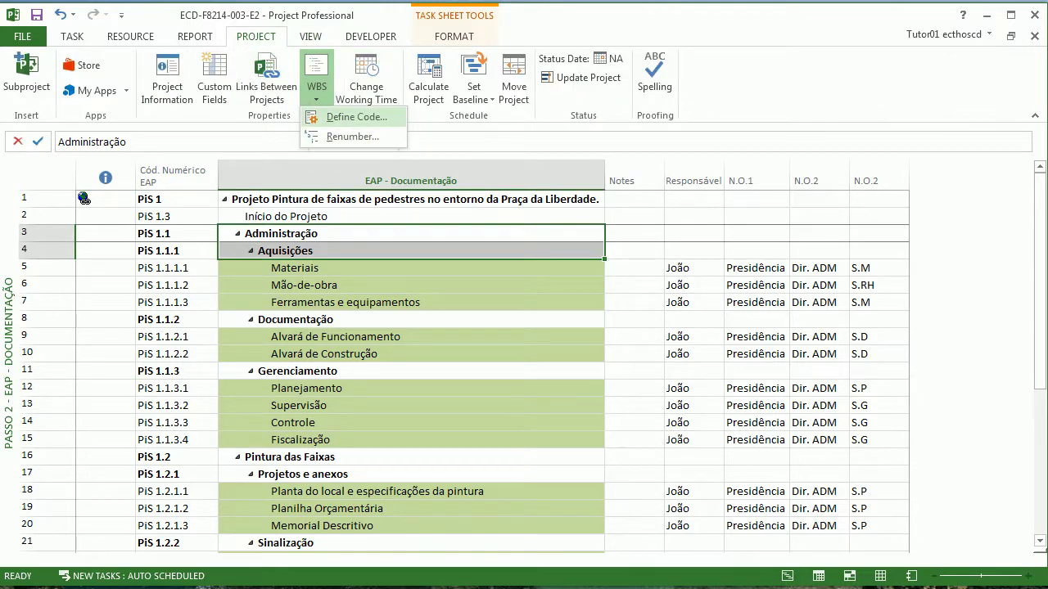
click(356, 116)
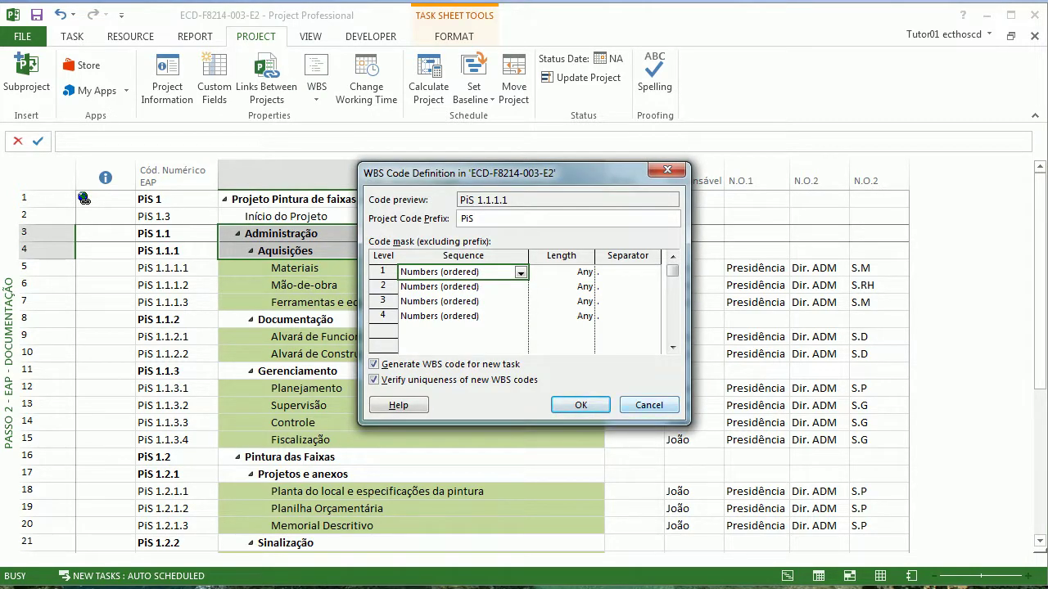
click(650, 406)
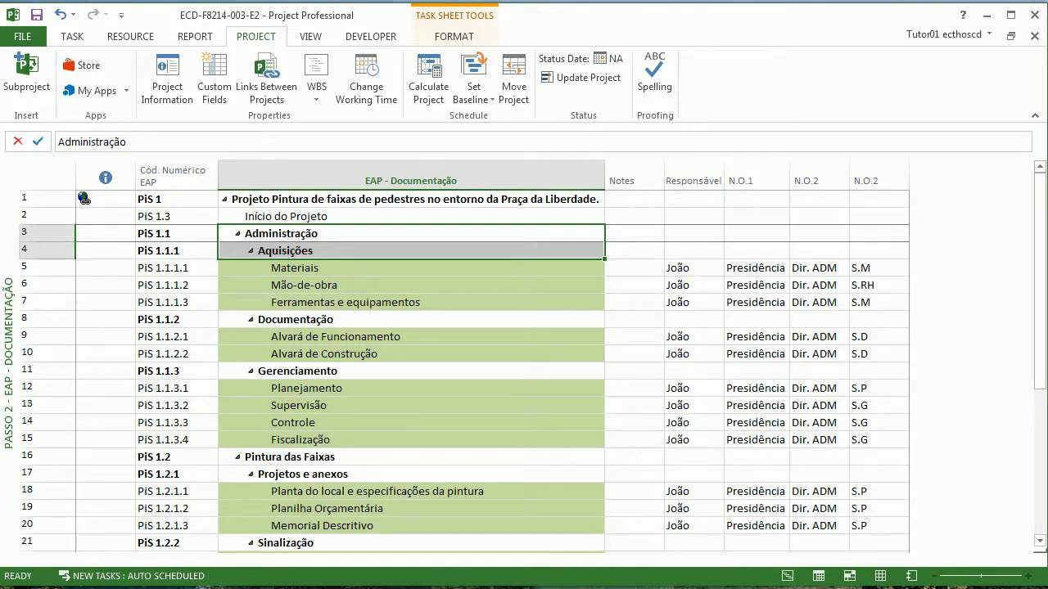
Step: Switch to the view Passo 3 - Estrutura Analítica da Organização - N.O and examine its task grouping, including Início do Projeto and Término do Projeto
right_click(9, 214)
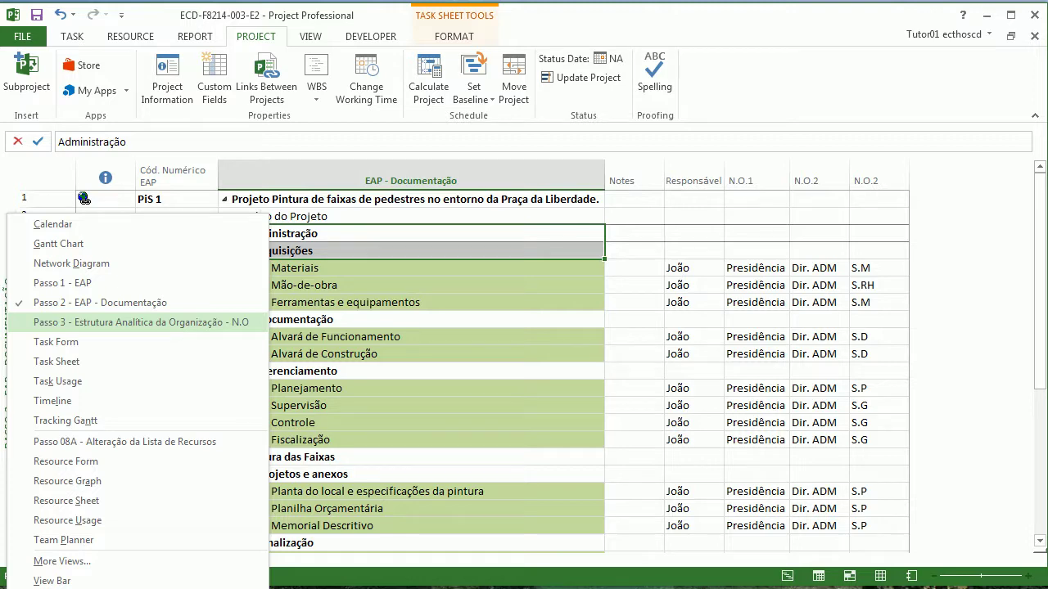
click(140, 321)
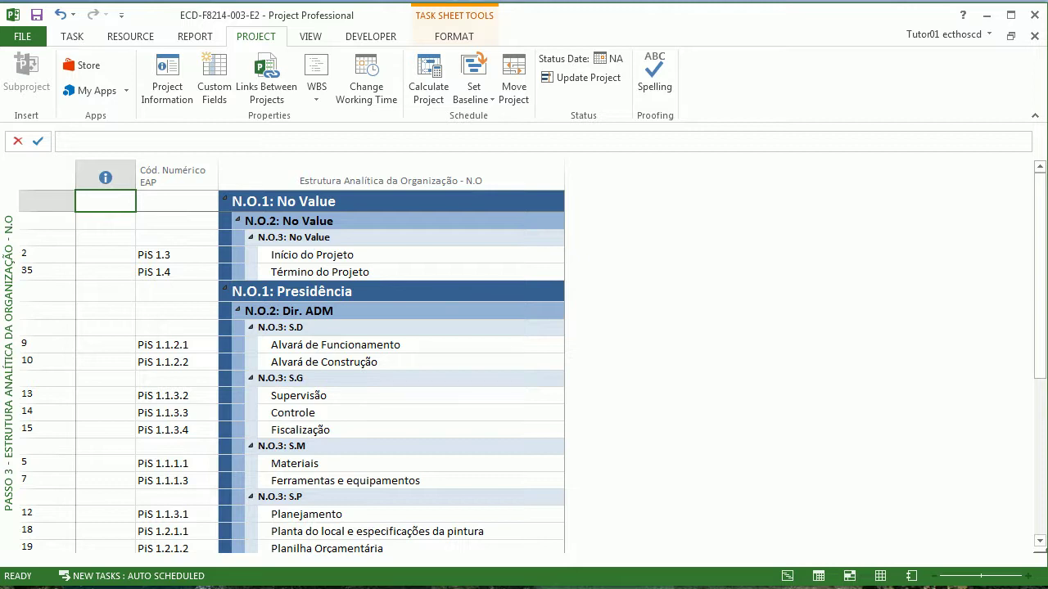
scroll(390, 368, down, 1)
scroll(391, 369, up, 1)
drag(328, 254, 328, 272)
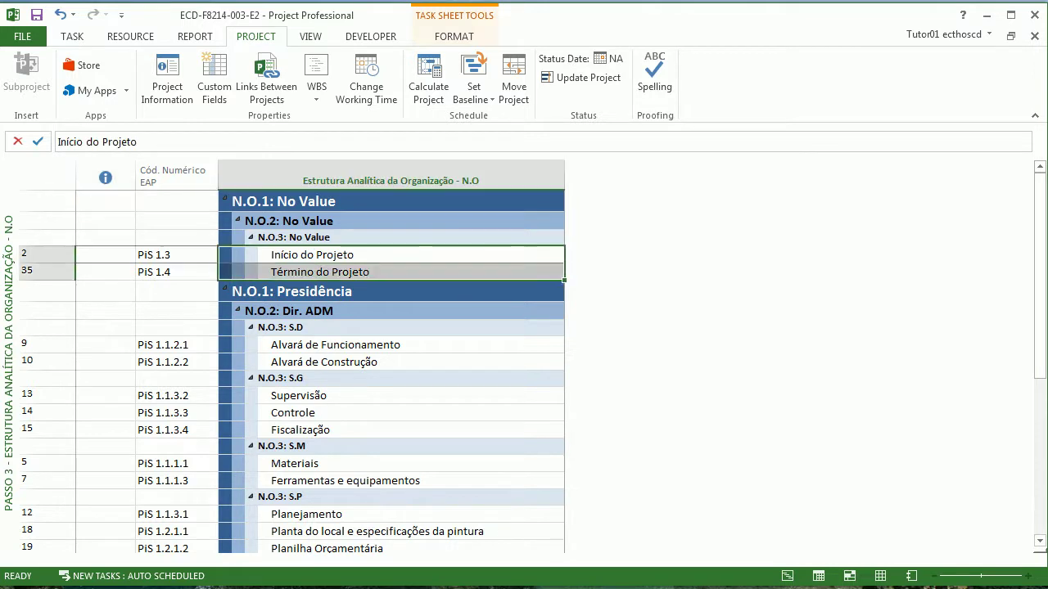
click(328, 272)
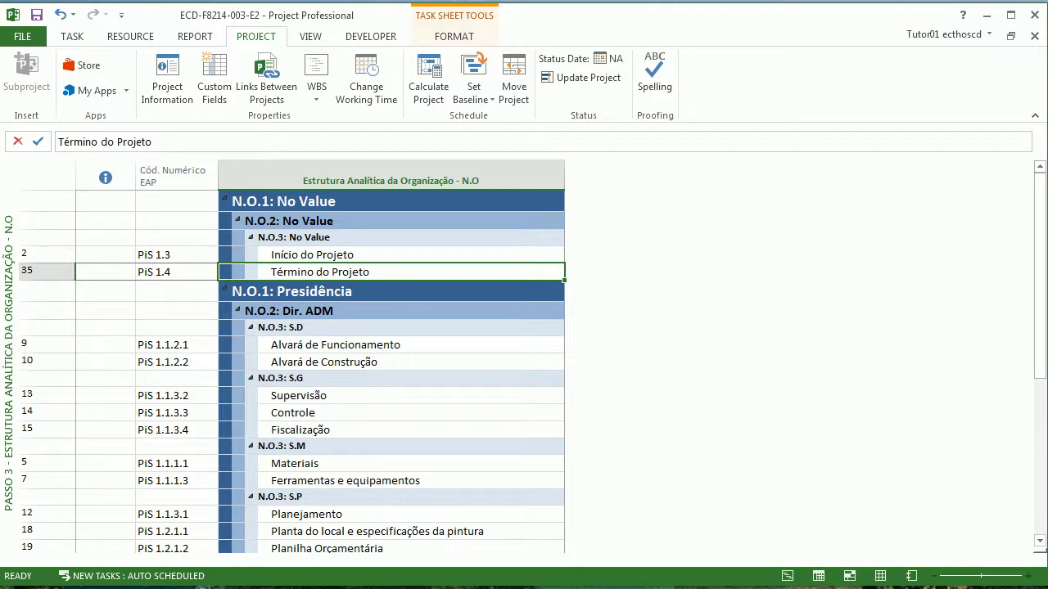
scroll(391, 369, down, 1)
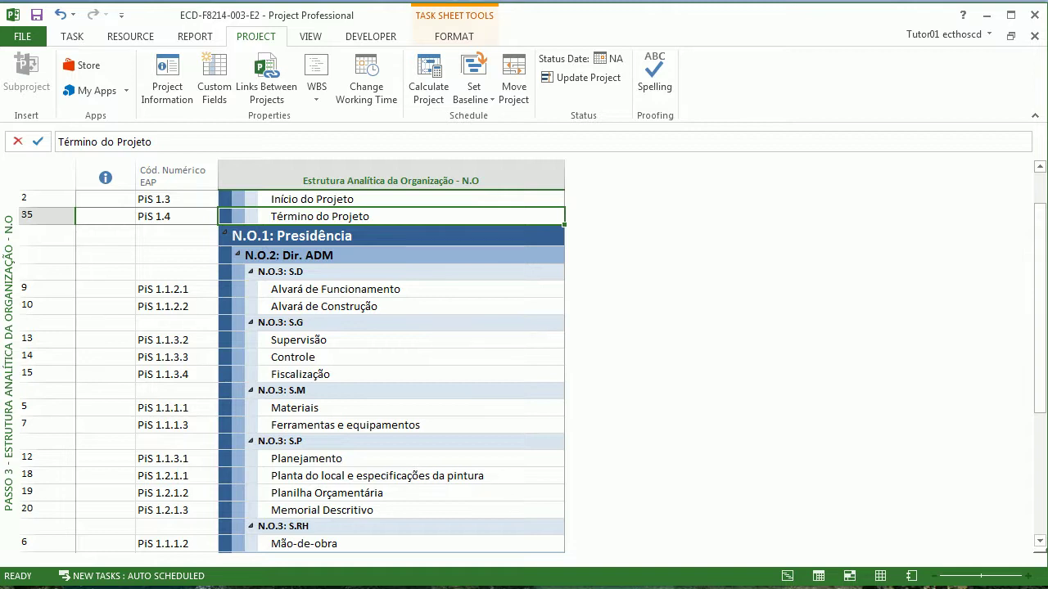
scroll(392, 368, down, 4)
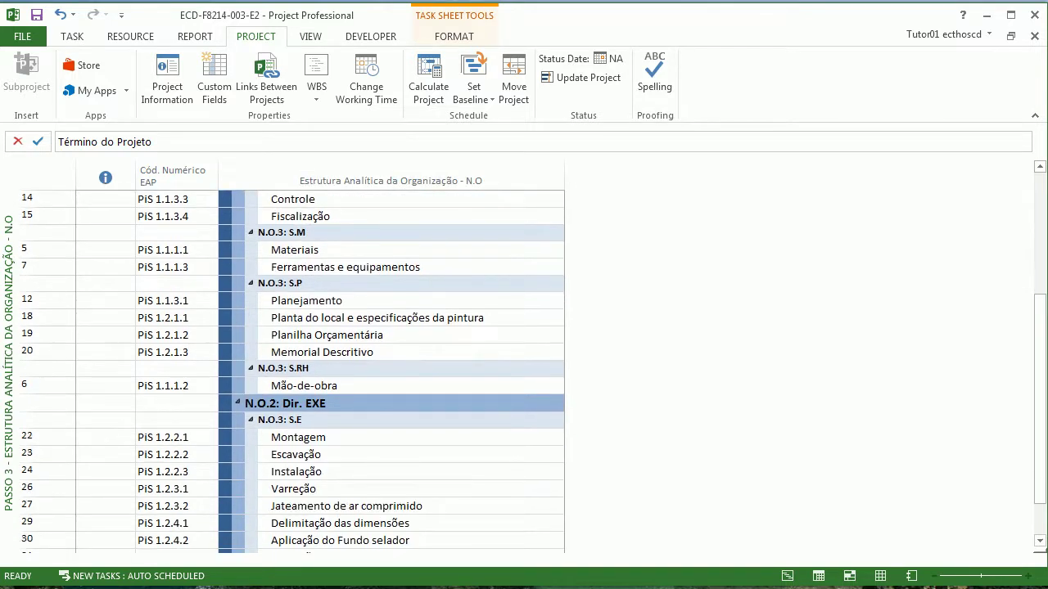
scroll(391, 368, down, 1)
scroll(391, 368, down, 1)
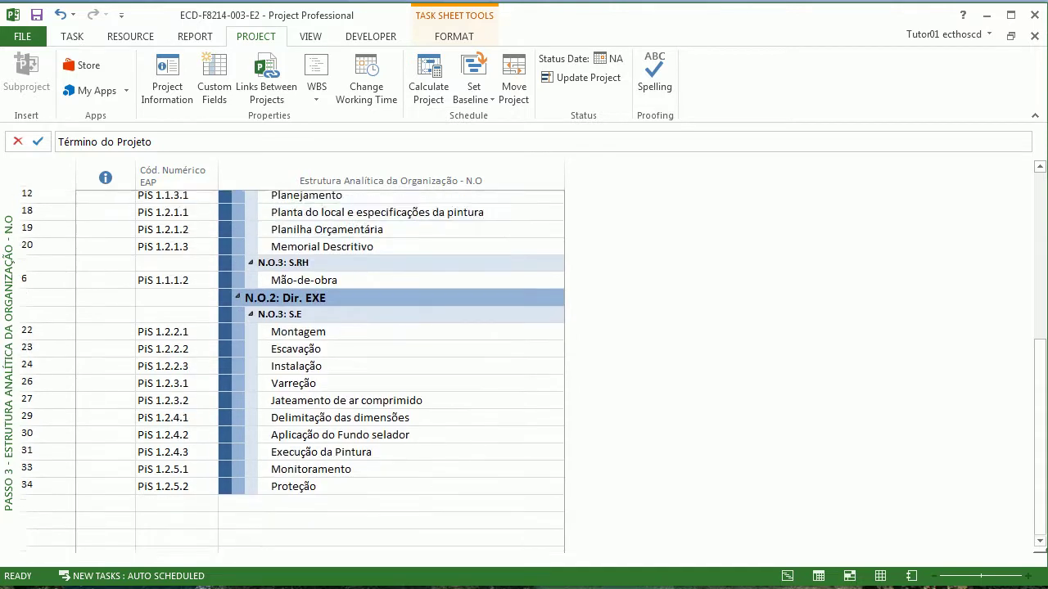
scroll(391, 368, up, 6)
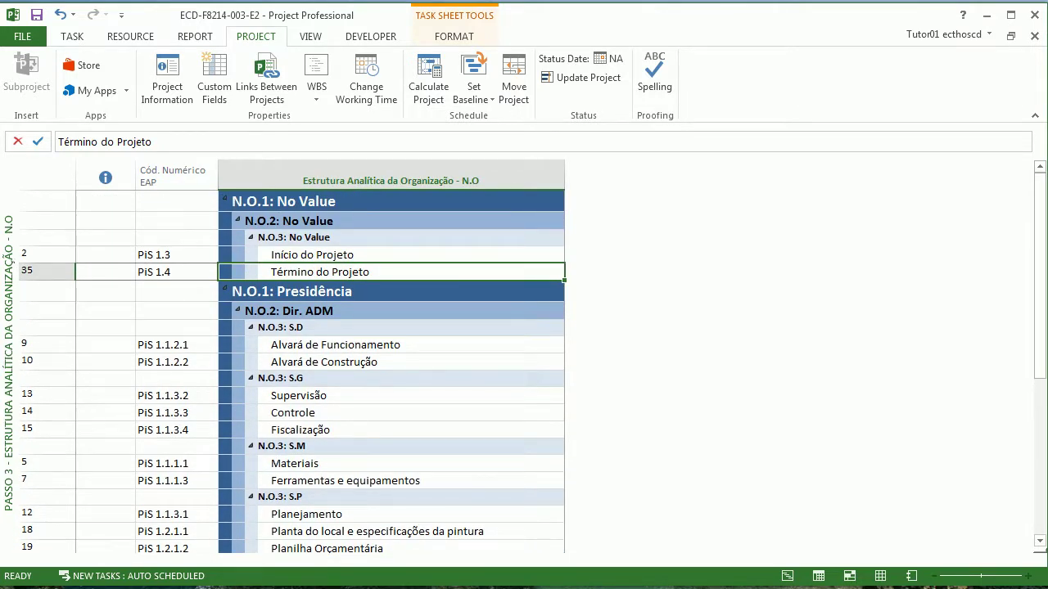
Step: Inspect the grouping fields in the group definition Passo 03 - Estrutura Analítica da Organização - N.O and close it without changes
click(311, 37)
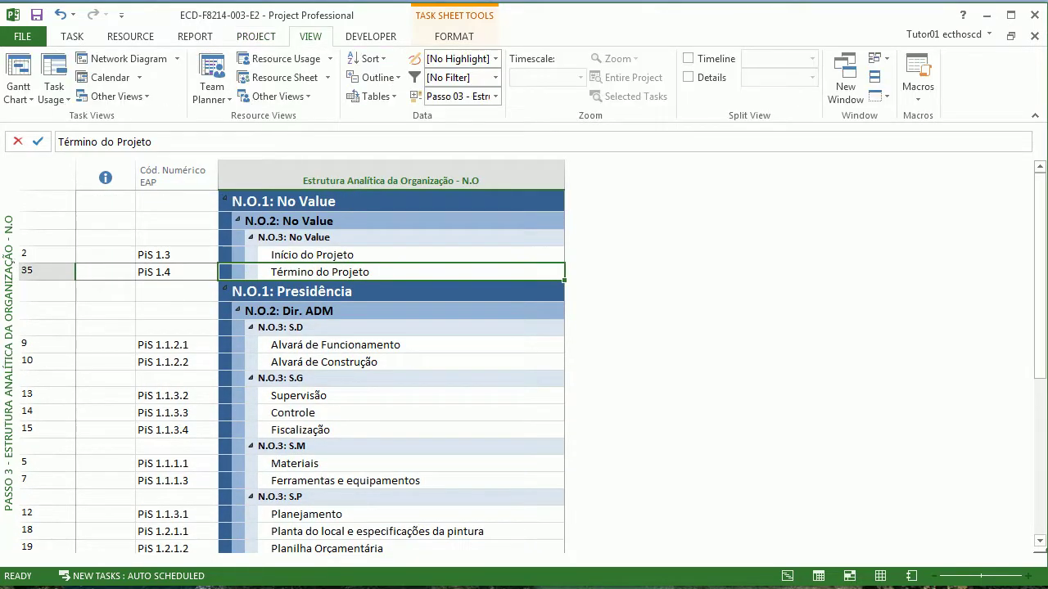
click(495, 96)
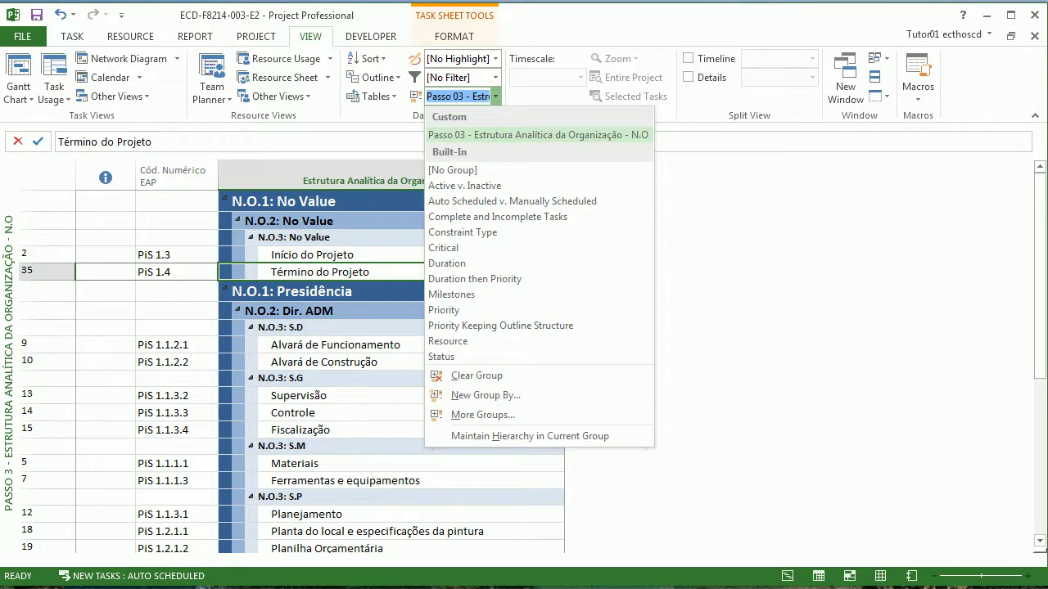
click(482, 414)
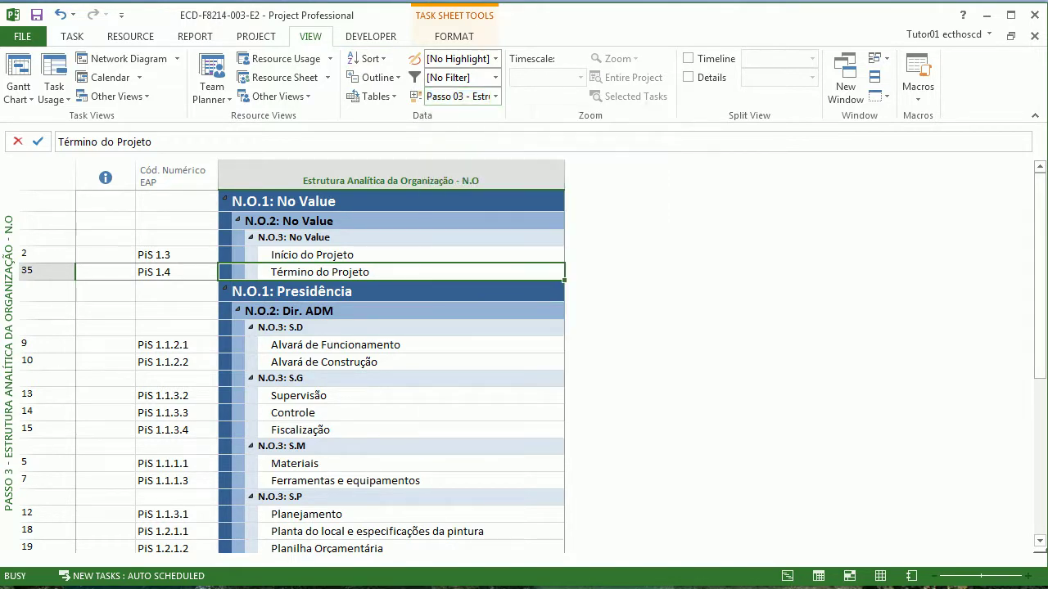
click(387, 105)
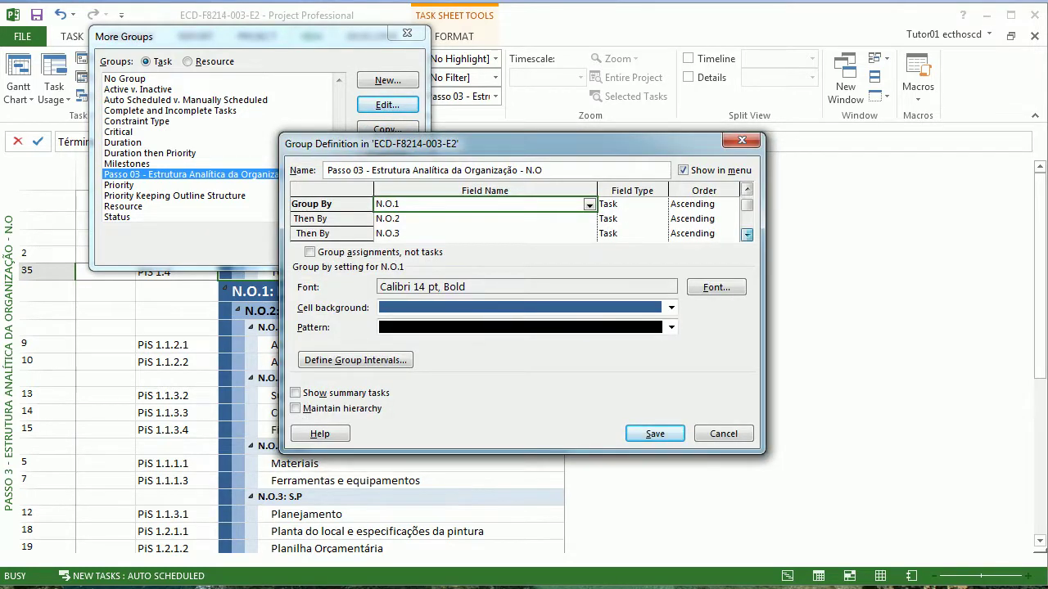
click(747, 235)
click(746, 189)
click(483, 204)
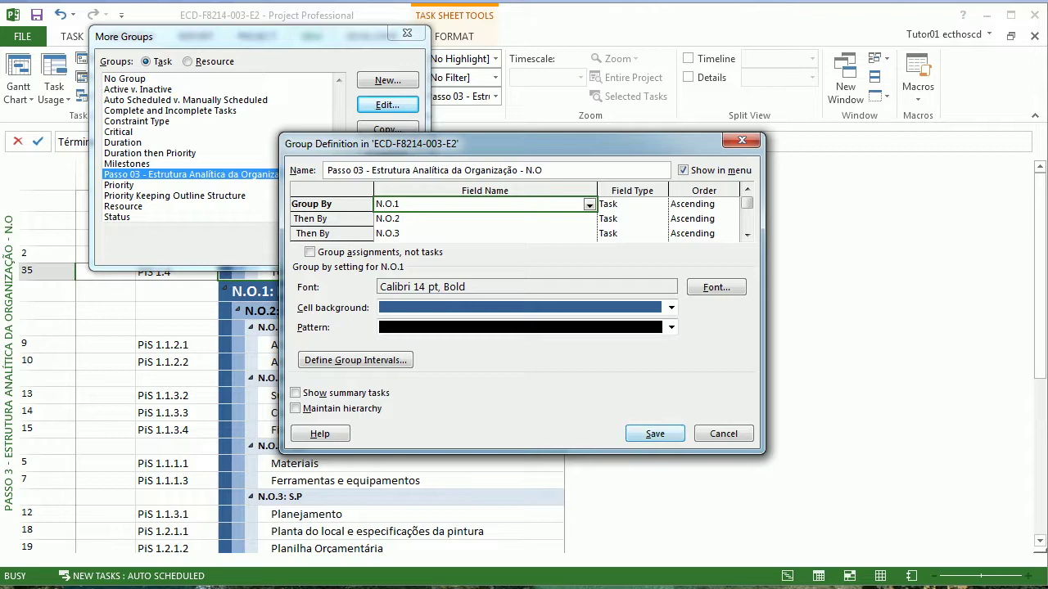
click(655, 434)
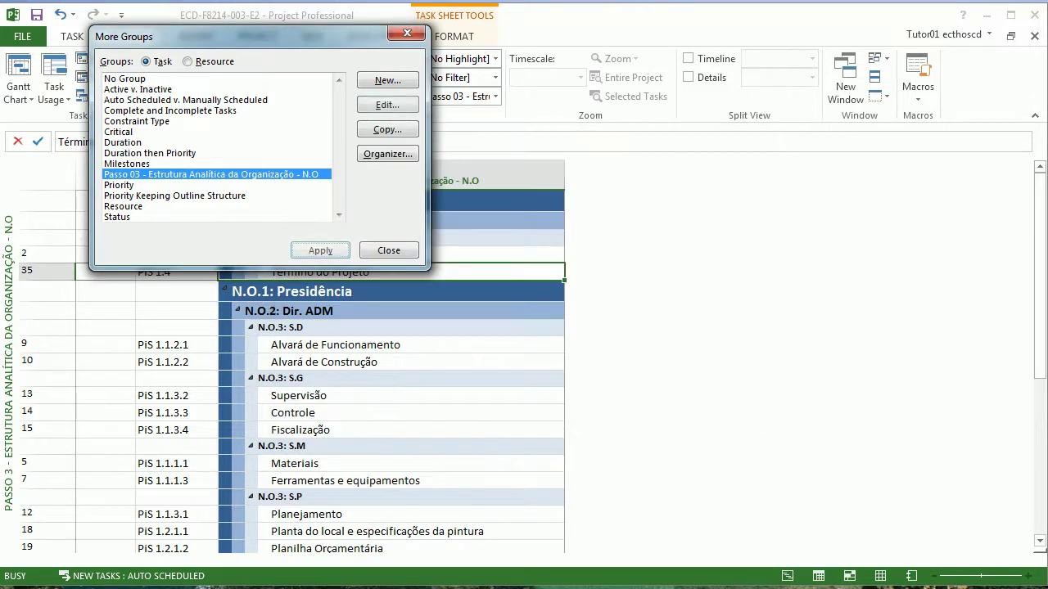
click(389, 251)
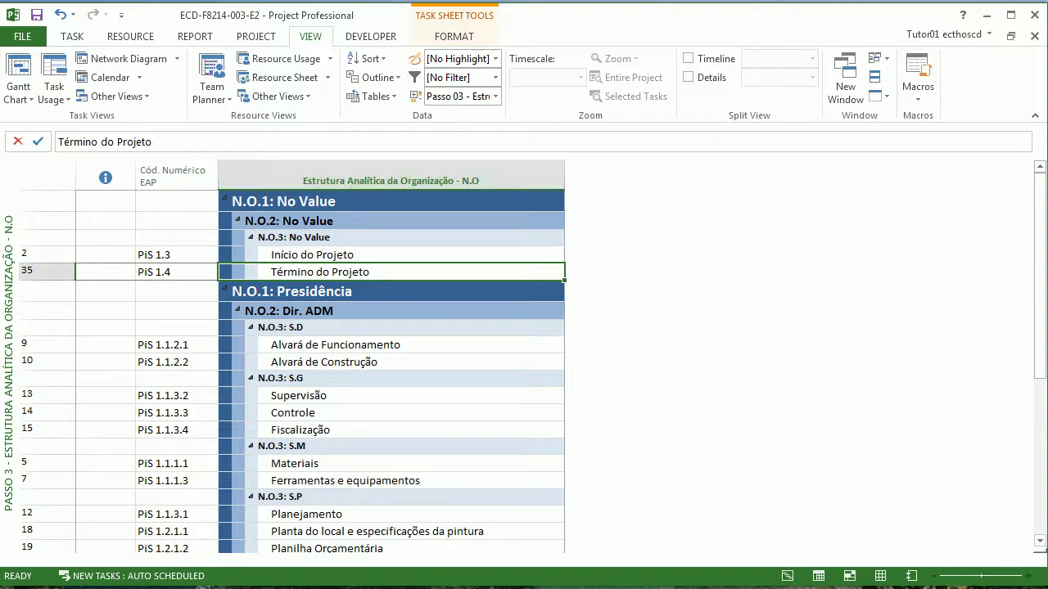
Step: View the field definition of the table Passo 03 - Estrutura Analítica da Organização - N.O and cancel without changes
click(328, 311)
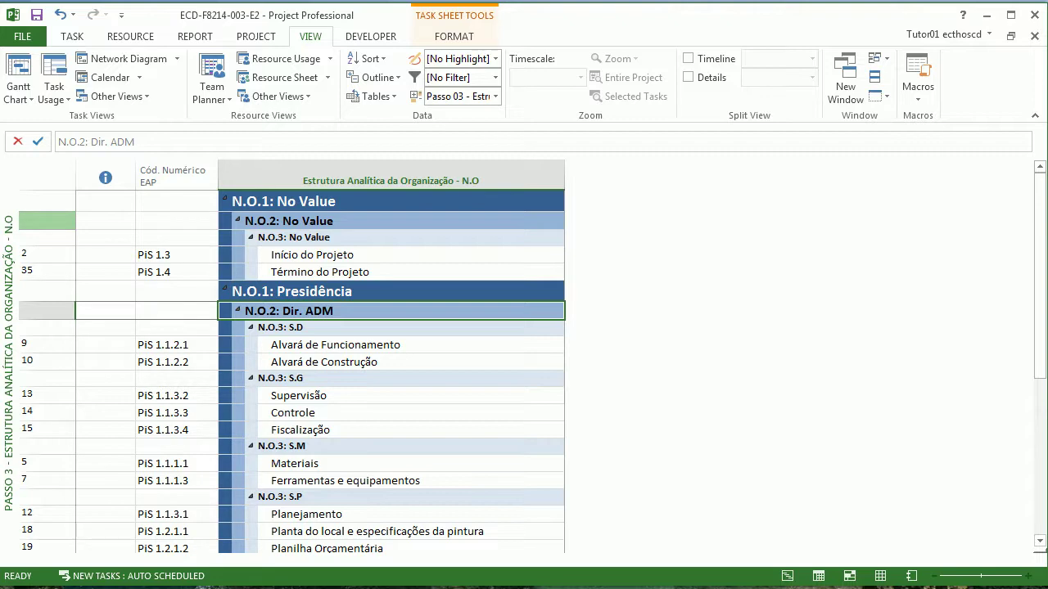
click(373, 95)
click(400, 394)
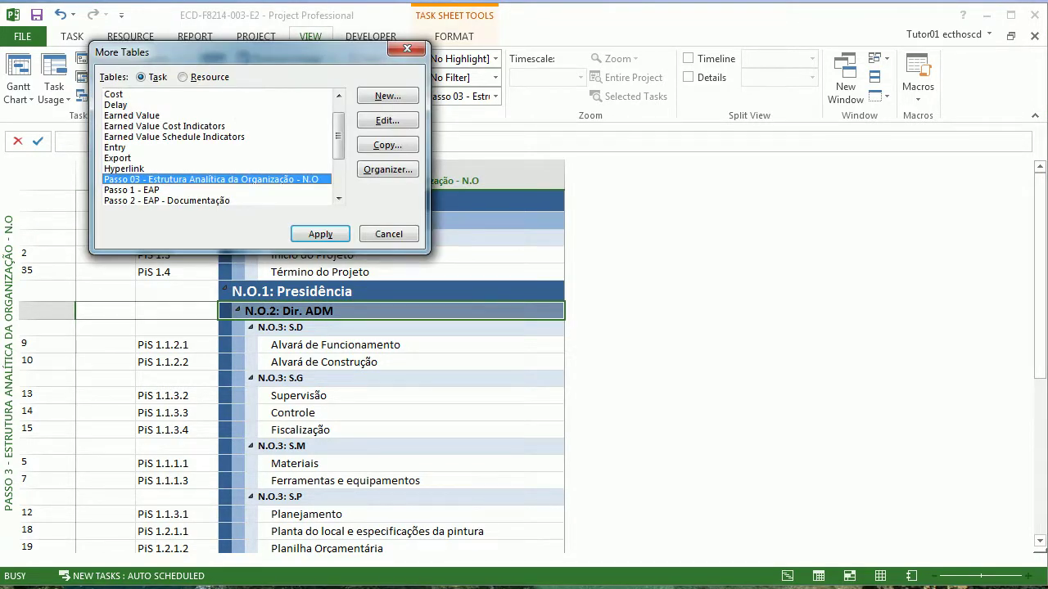
drag(339, 136, 339, 163)
click(219, 148)
click(218, 137)
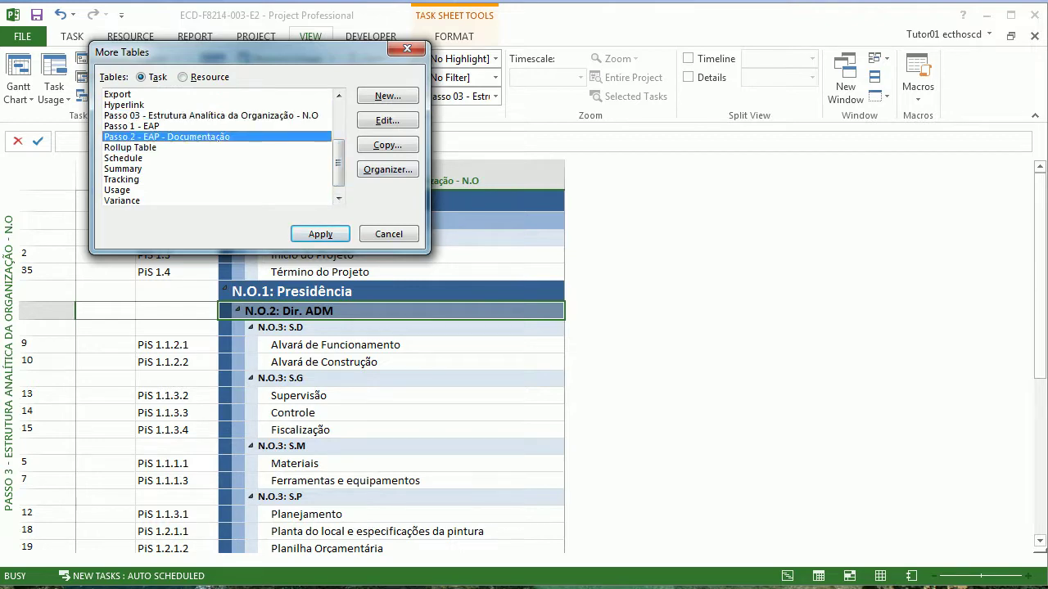
click(218, 116)
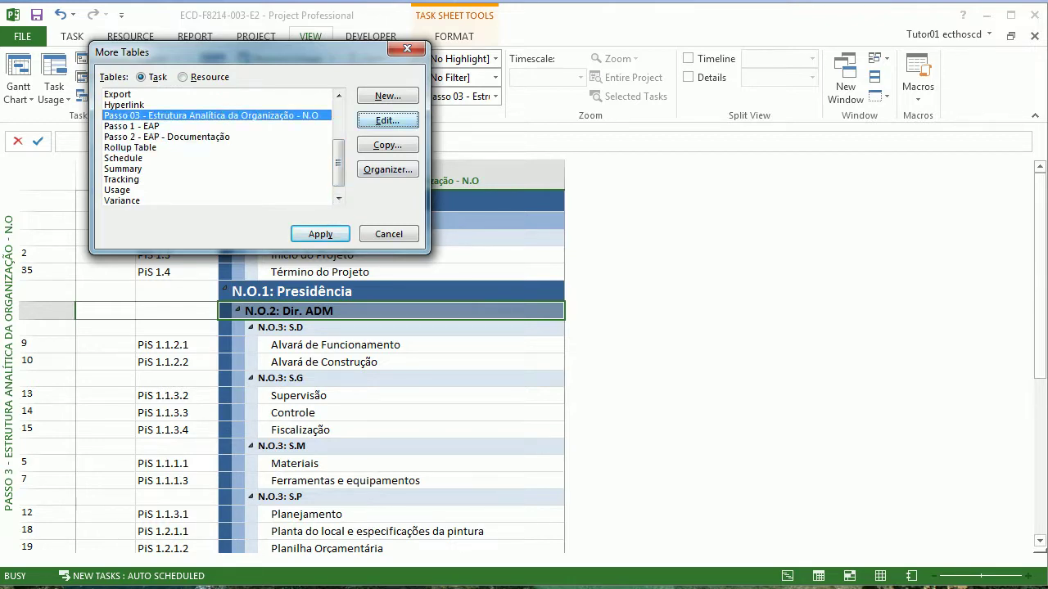
click(388, 120)
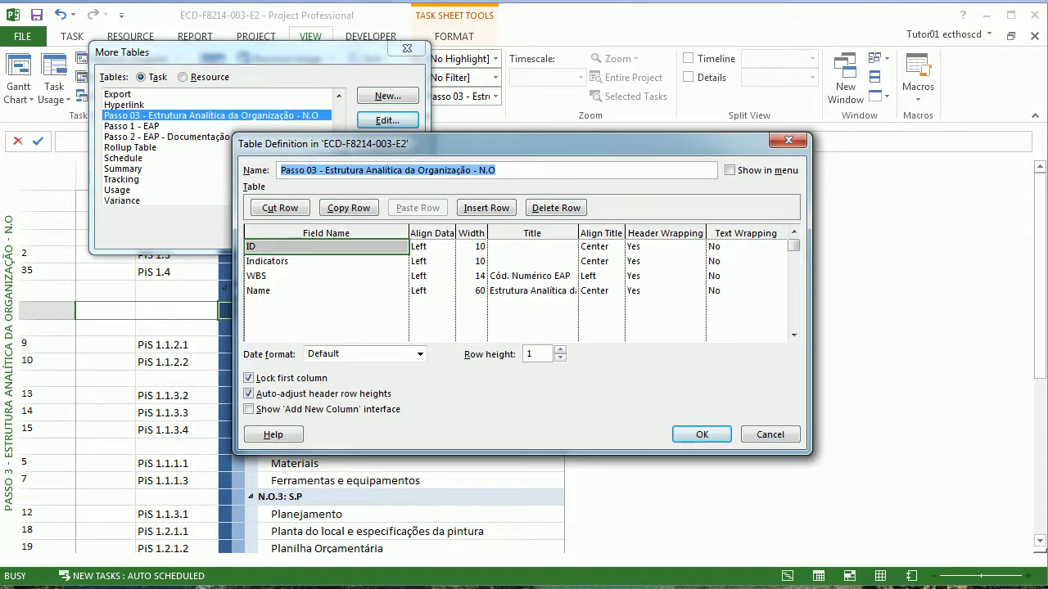
click(771, 435)
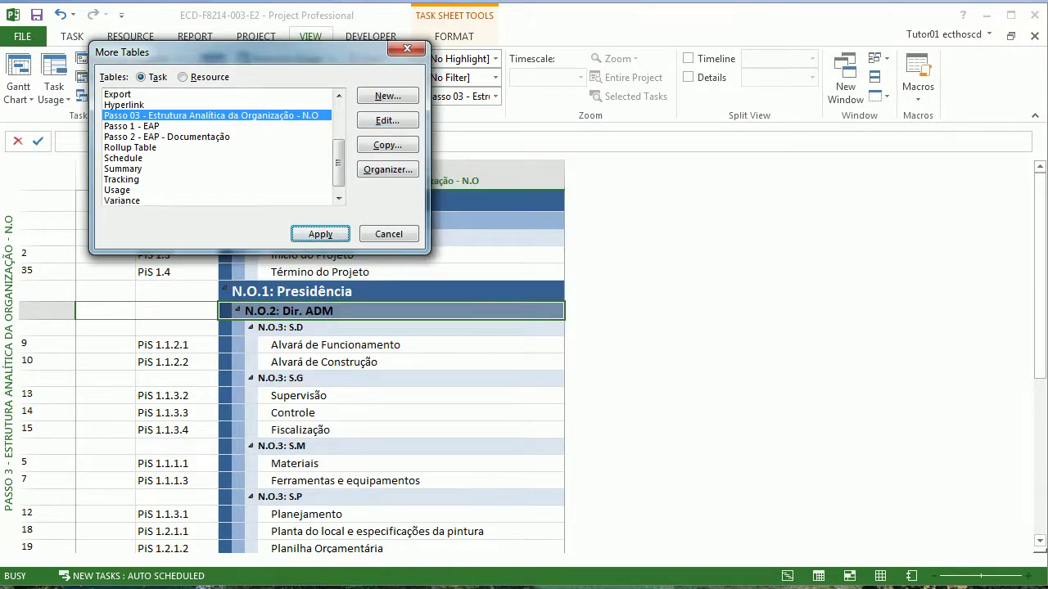
Step: Rename the task table Passo 1 - EAP as Passo 01 - EAP in its table definition
click(215, 126)
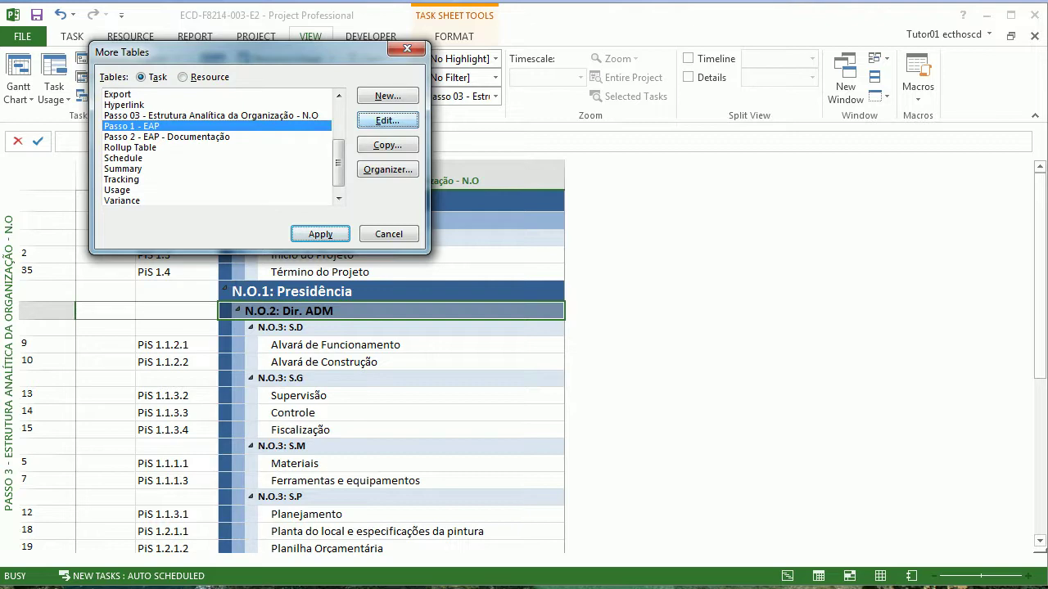
click(388, 120)
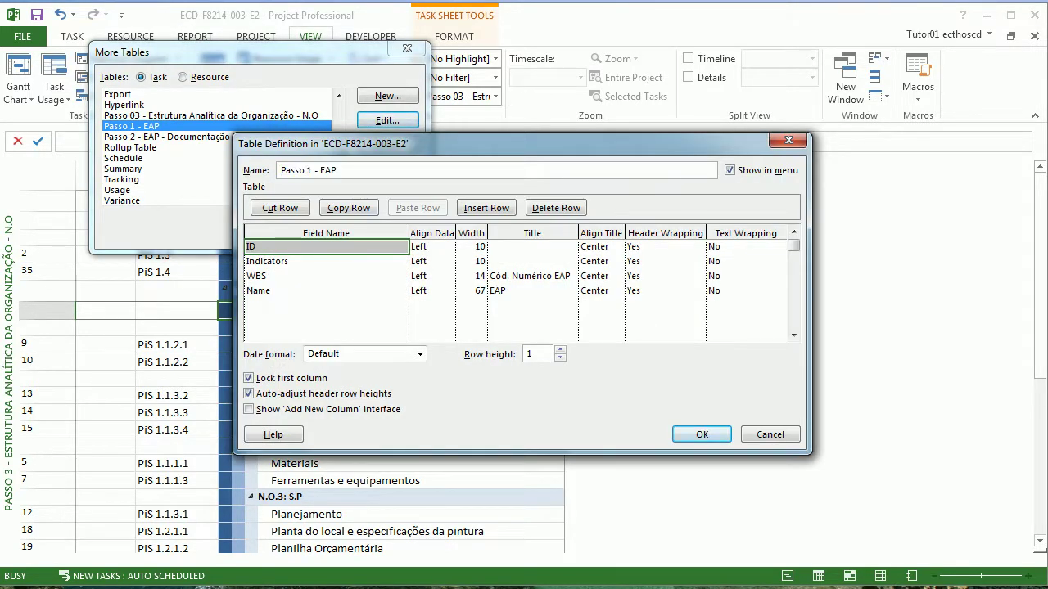
text(0)
key(Return)
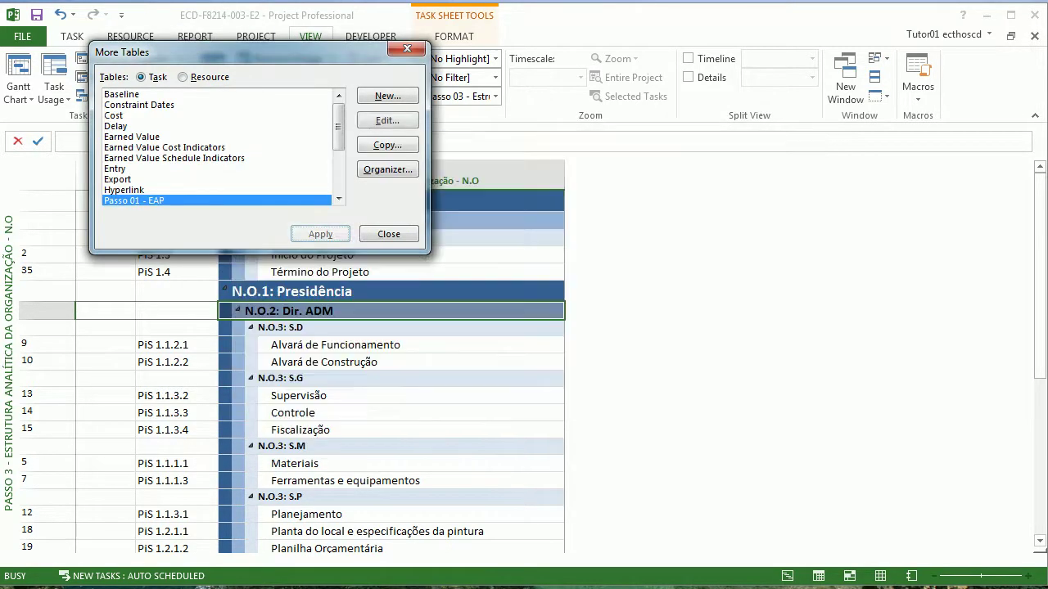
Step: Rename the task table Passo 2 - EAP - Documentação as Passo 02 - EAP - Documentação in its table definition
click(339, 199)
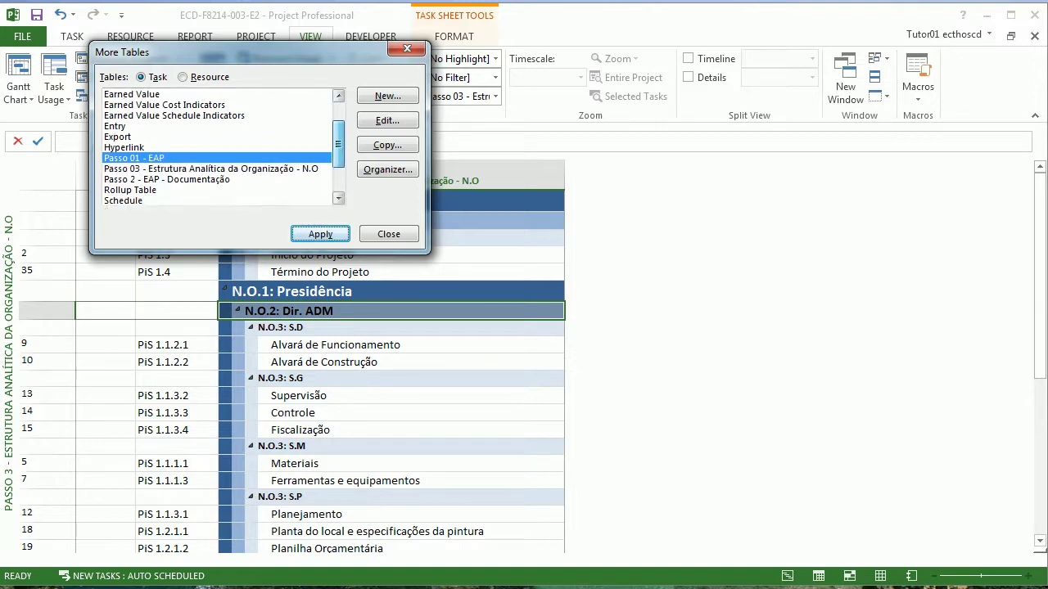
click(167, 169)
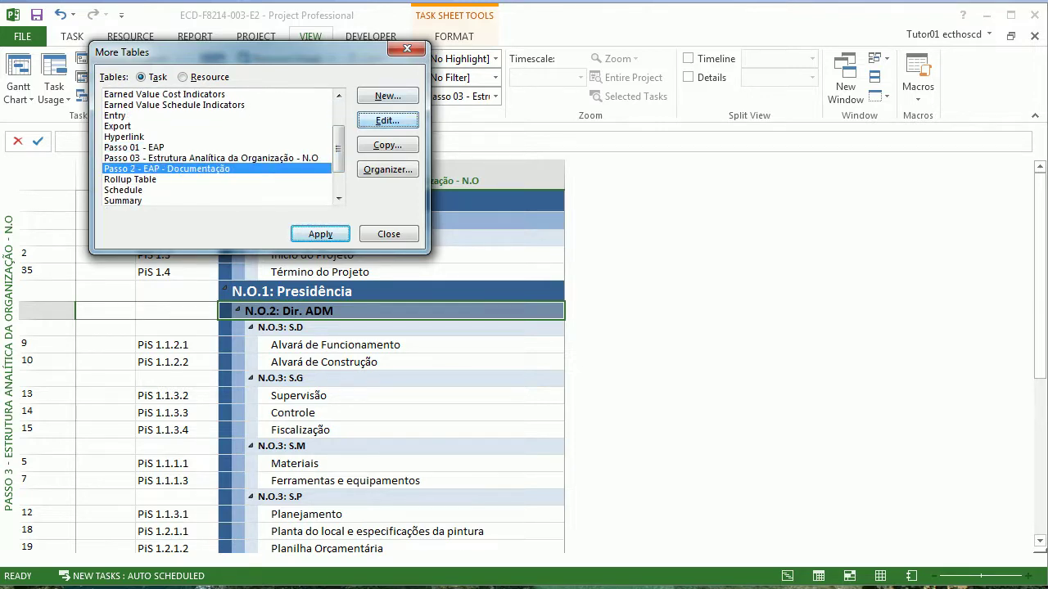
click(387, 120)
click(305, 170)
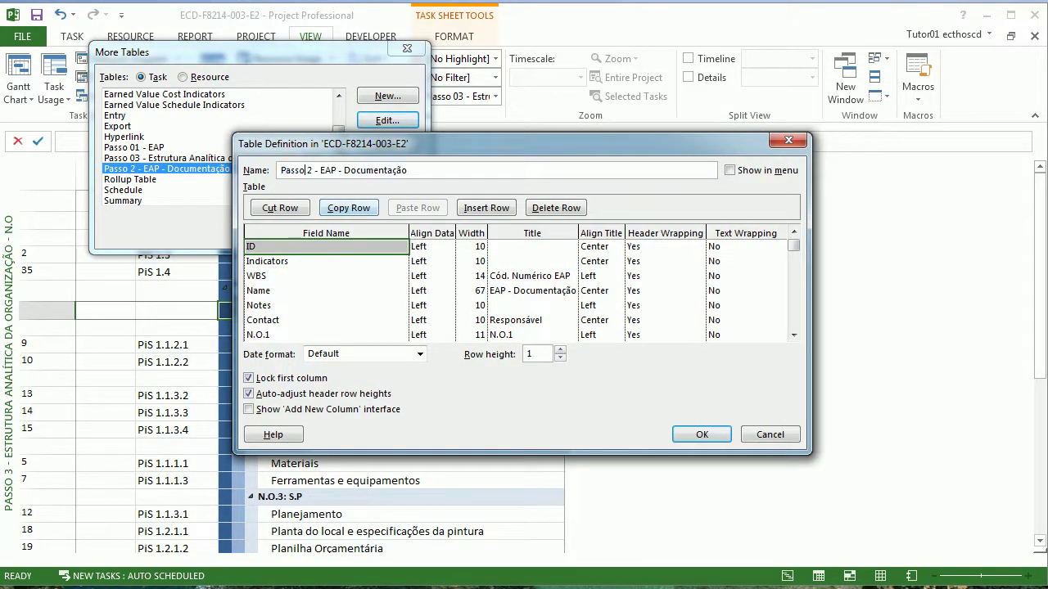
text(0)
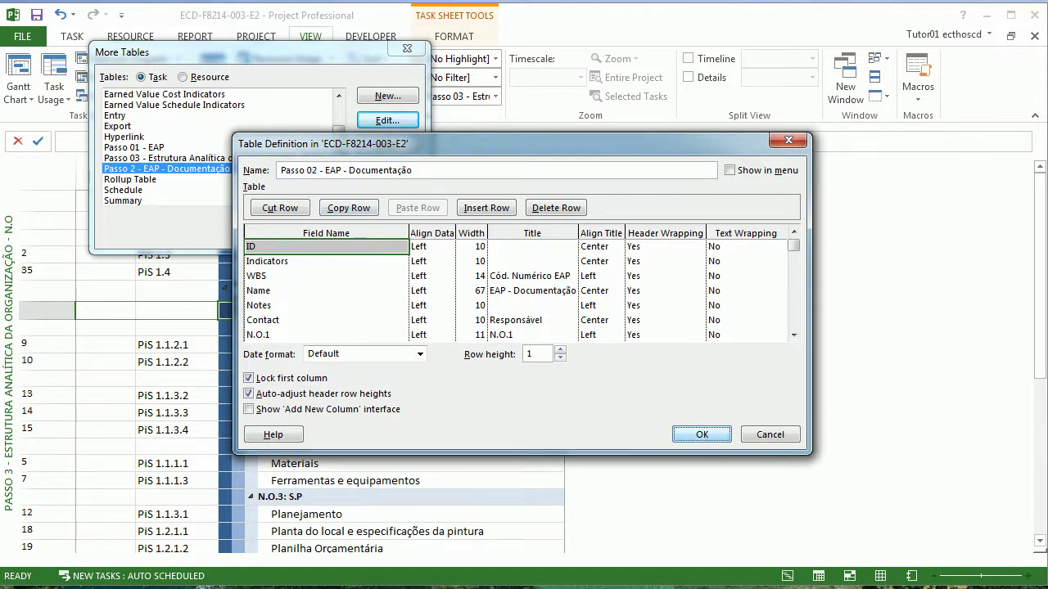
key(Return)
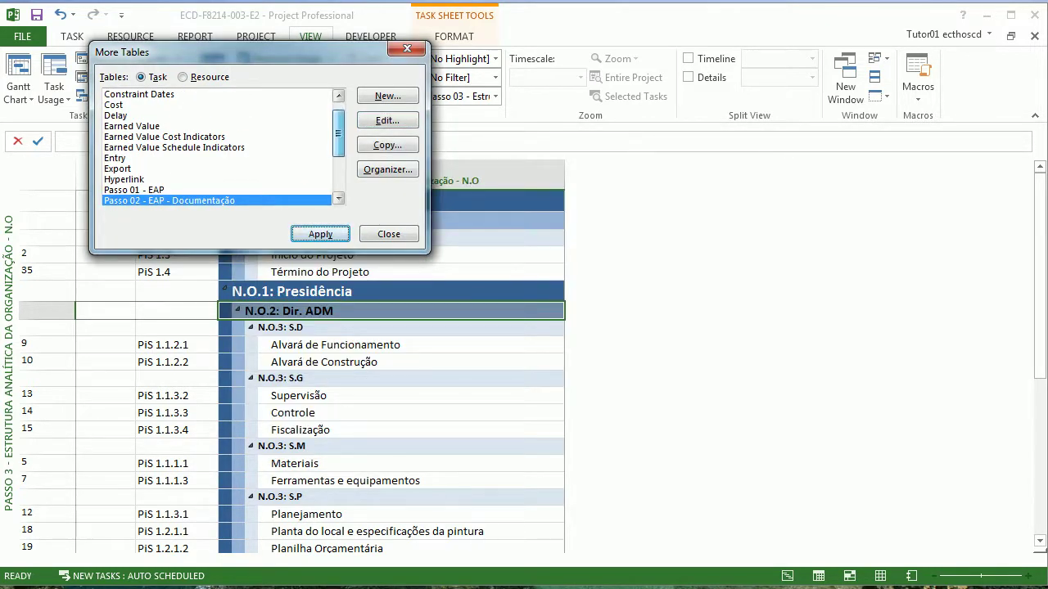
Step: Add a leading space to the name of the table Passo 02 - EAP - Documentação in its table definition
drag(338, 131, 339, 140)
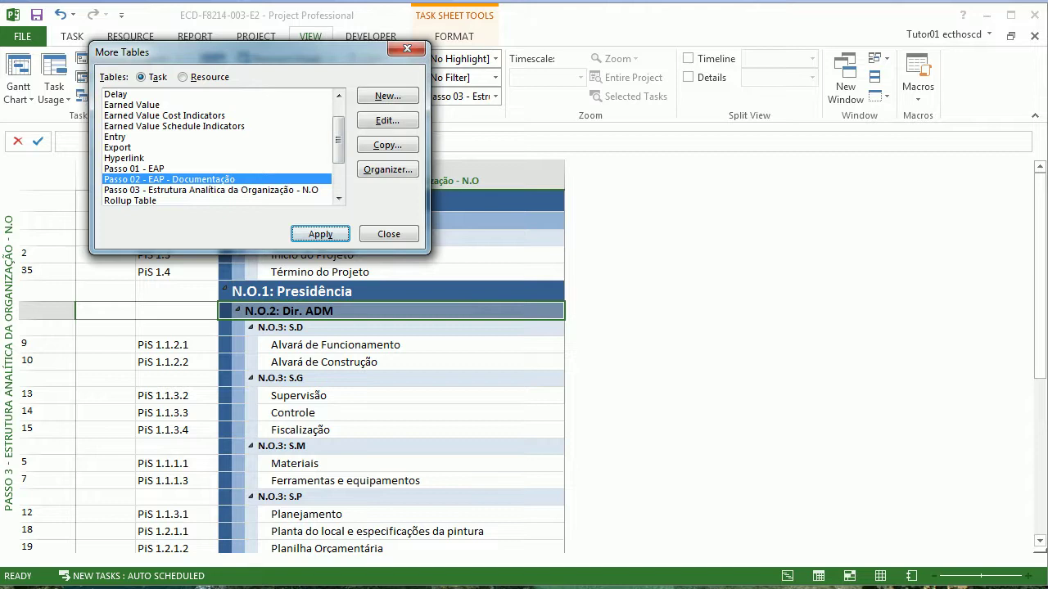
click(134, 169)
click(168, 180)
click(387, 120)
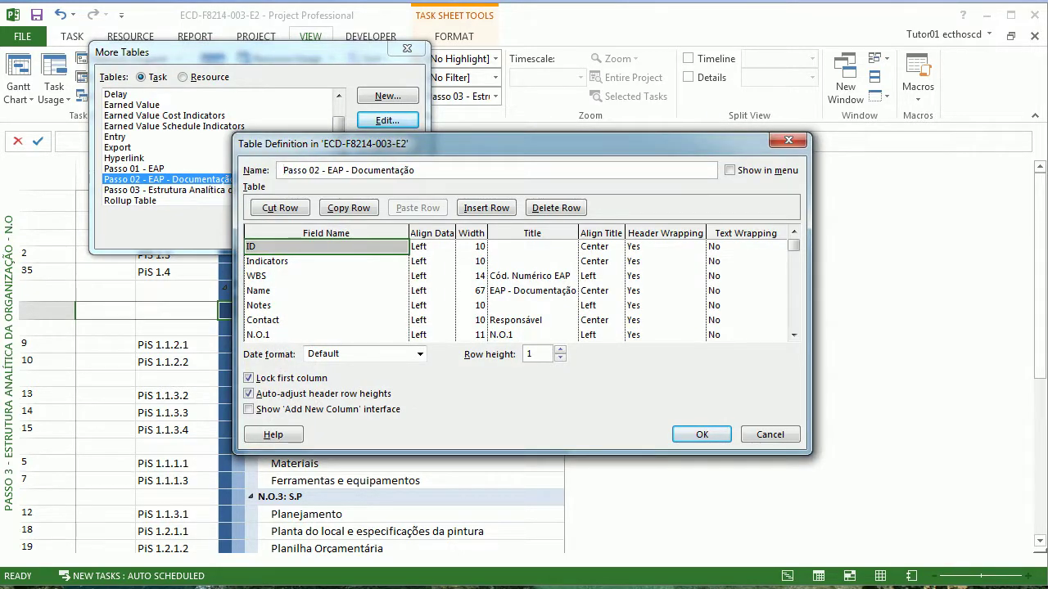
click(702, 435)
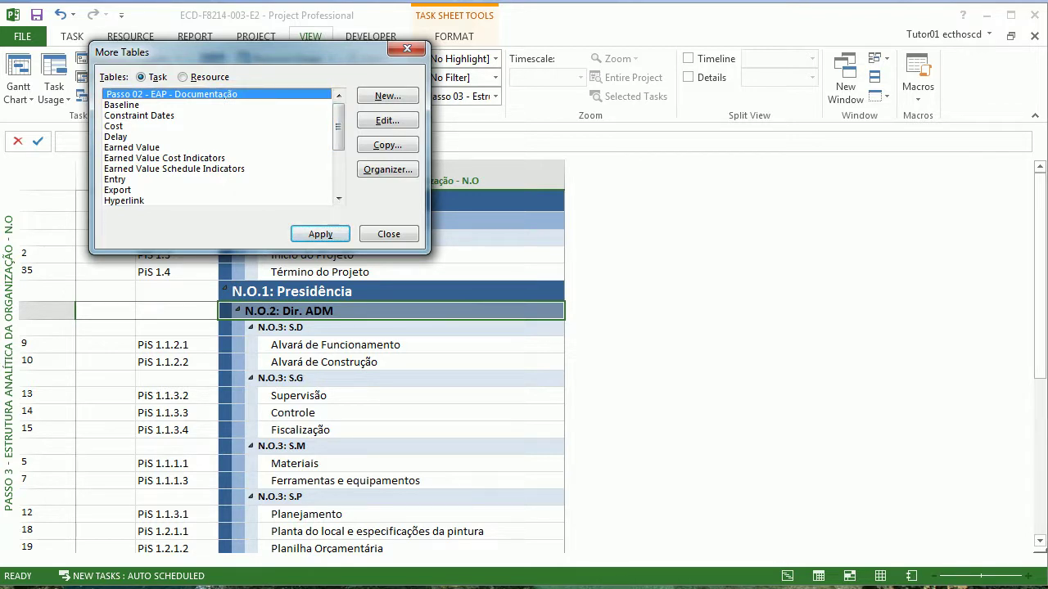
Step: Remove the leading space from the name of the table Passo 02 - EAP - Documentação
drag(339, 127, 339, 156)
scroll(217, 148, up, 2)
click(388, 121)
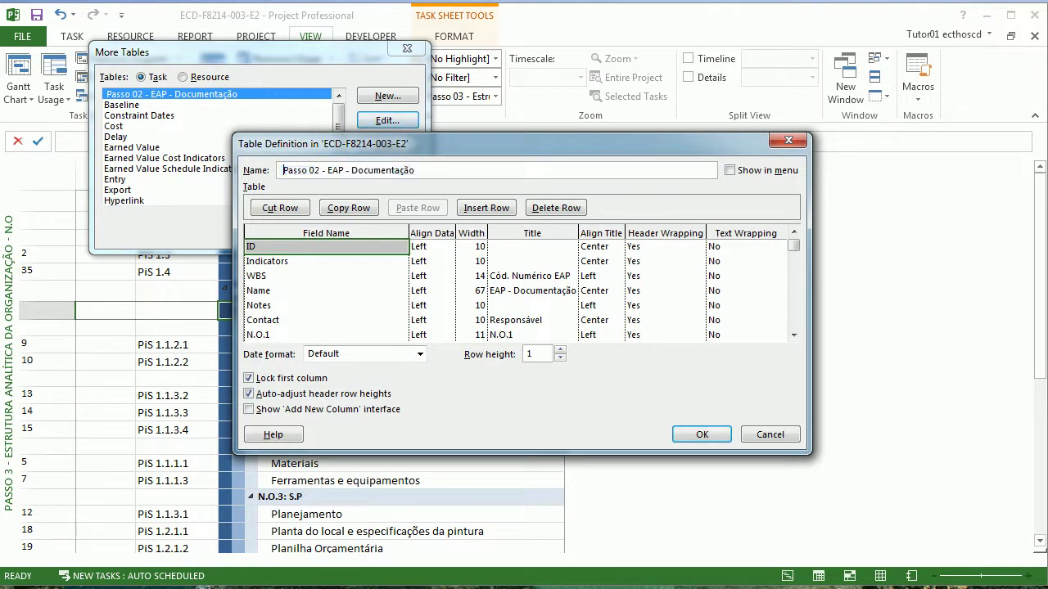
click(702, 435)
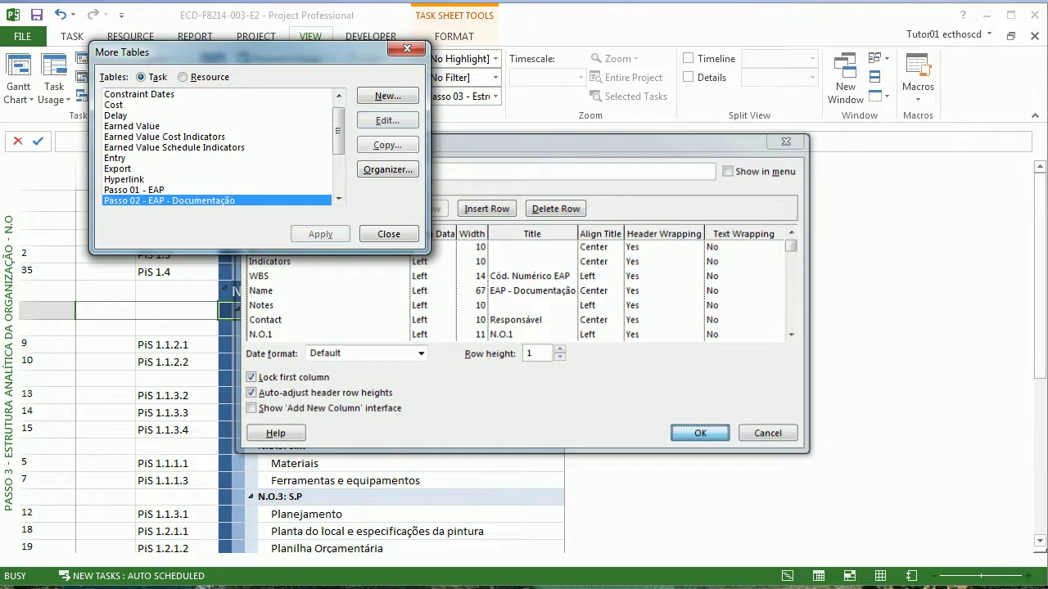
Step: Check the order of the Passo 01, Passo 02 and Passo 03 tables in the list of task tables and close it
drag(339, 131, 339, 146)
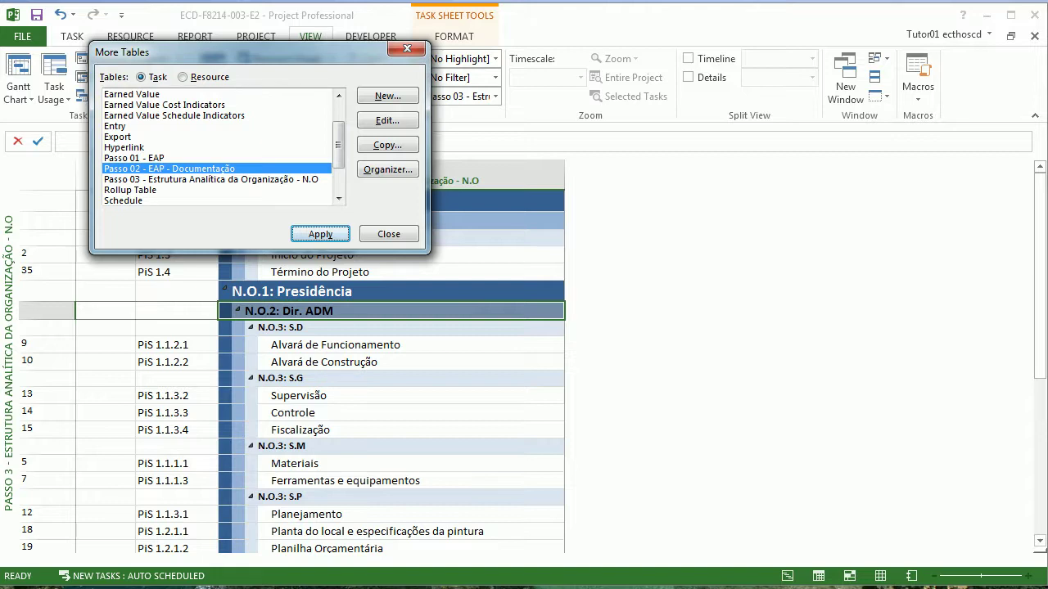
mouse_move(339, 145)
mouse_down()
mouse_move(339, 127)
mouse_move(339, 164)
mouse_up()
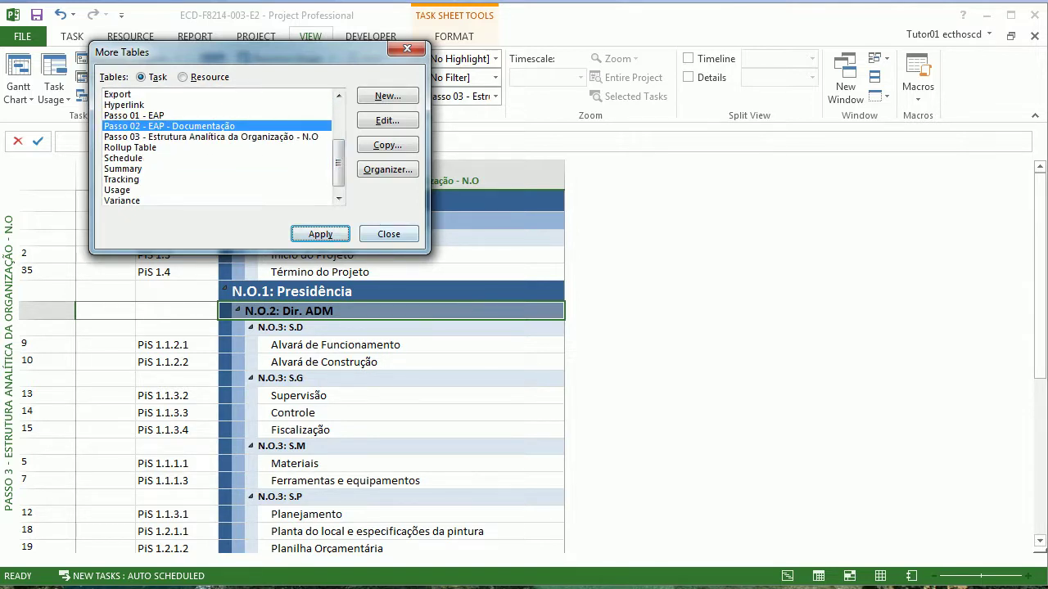
key(Escape)
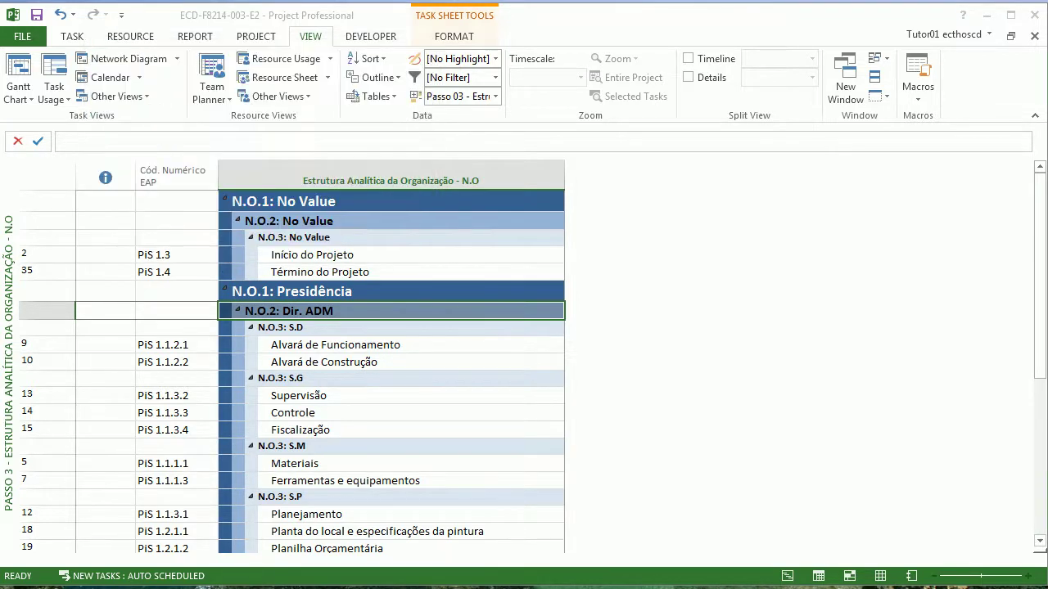
Step: Switch to the Notepad file seq_num_E2, advance to the number 52, and minimize it to return to the project
key(alt+Tab)
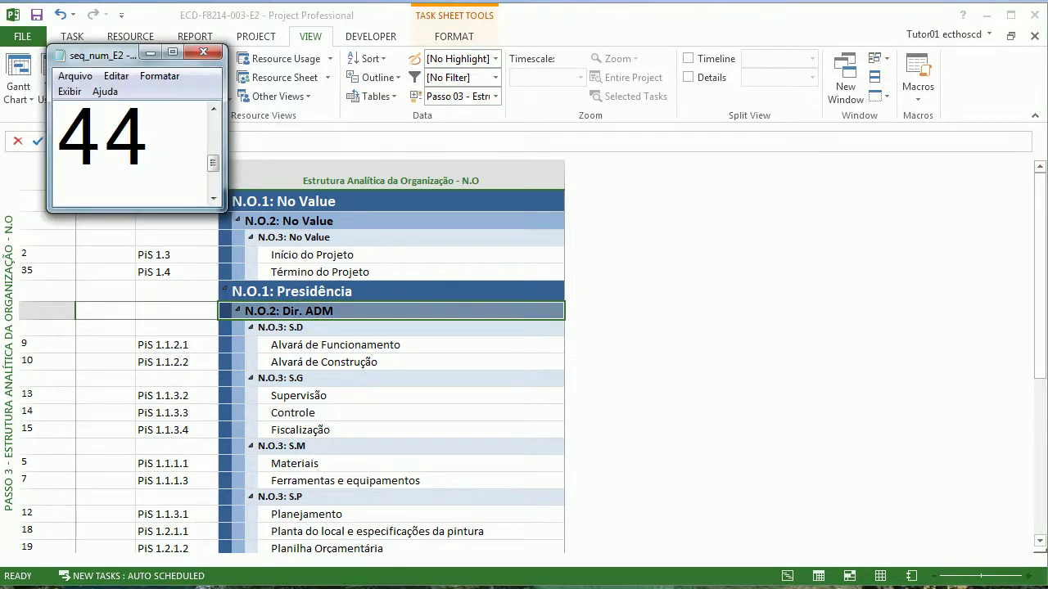
click(213, 198)
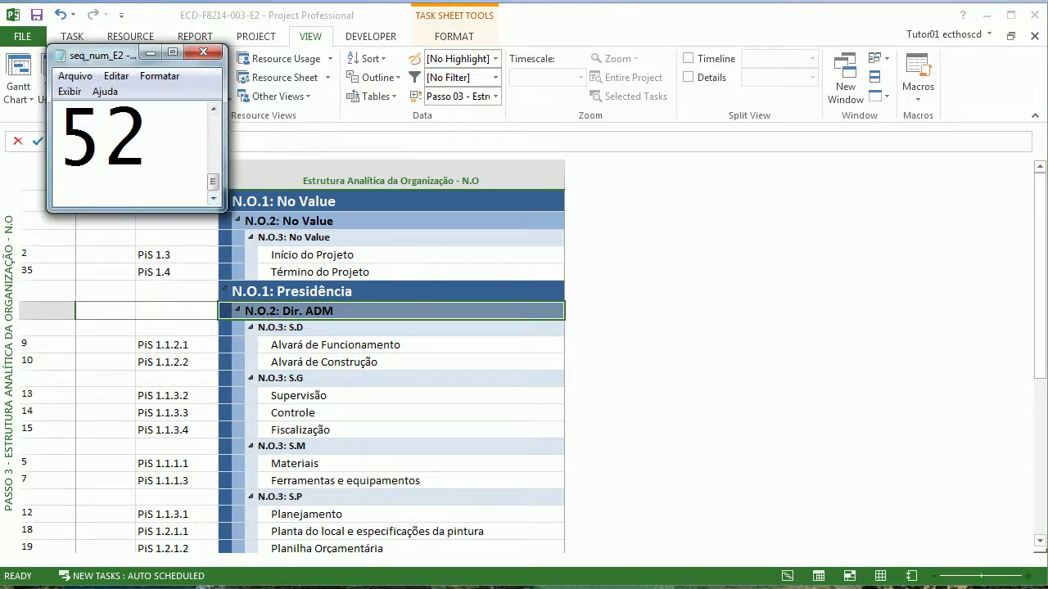
click(150, 53)
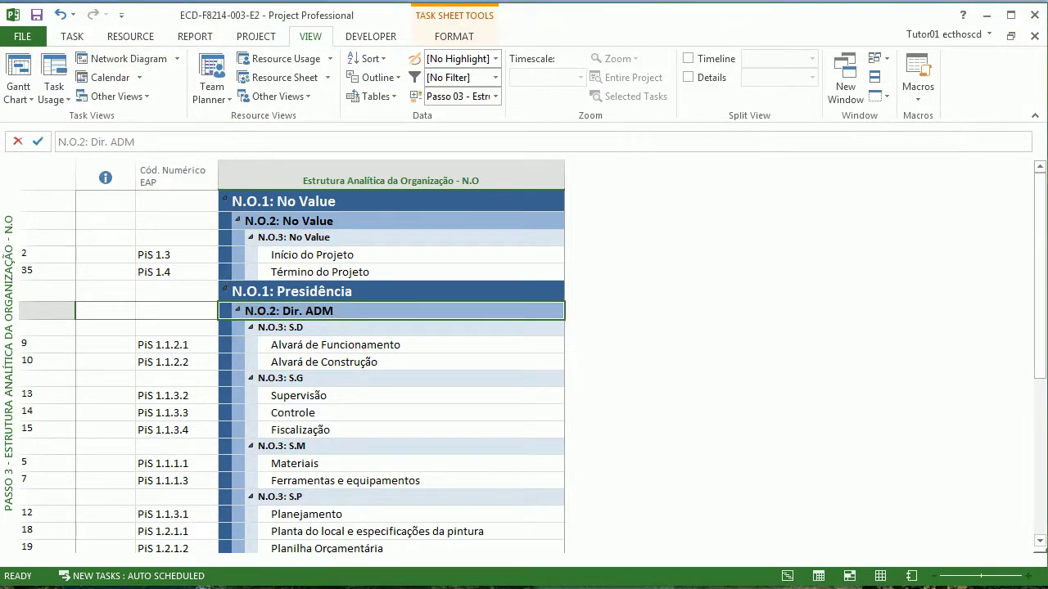